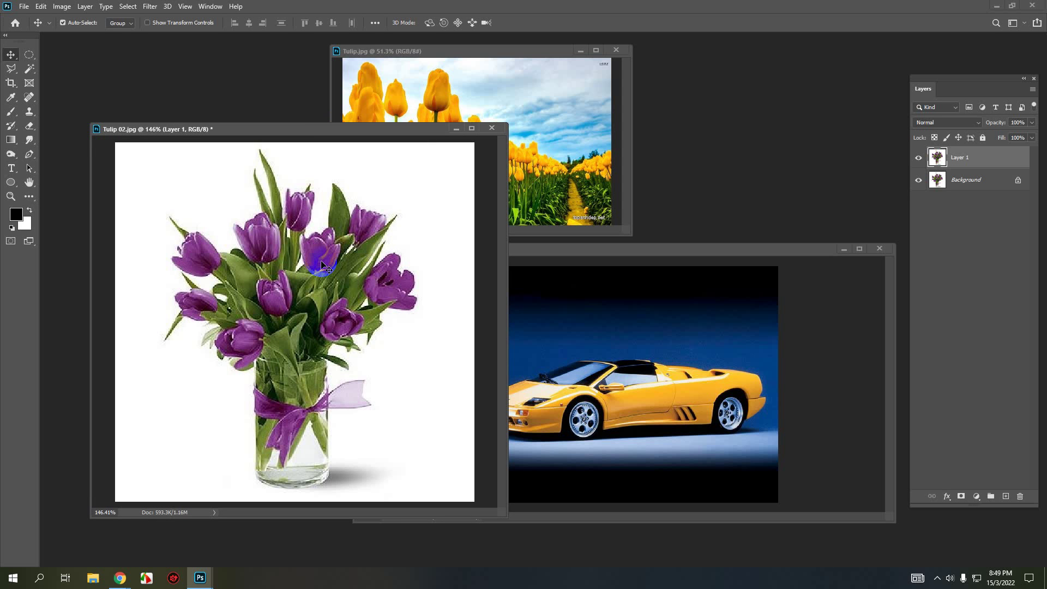
- Open the Replace Color adjustment for Layer 1 of the purple tulip image, keeping the flowers in view
left_click(937, 579)
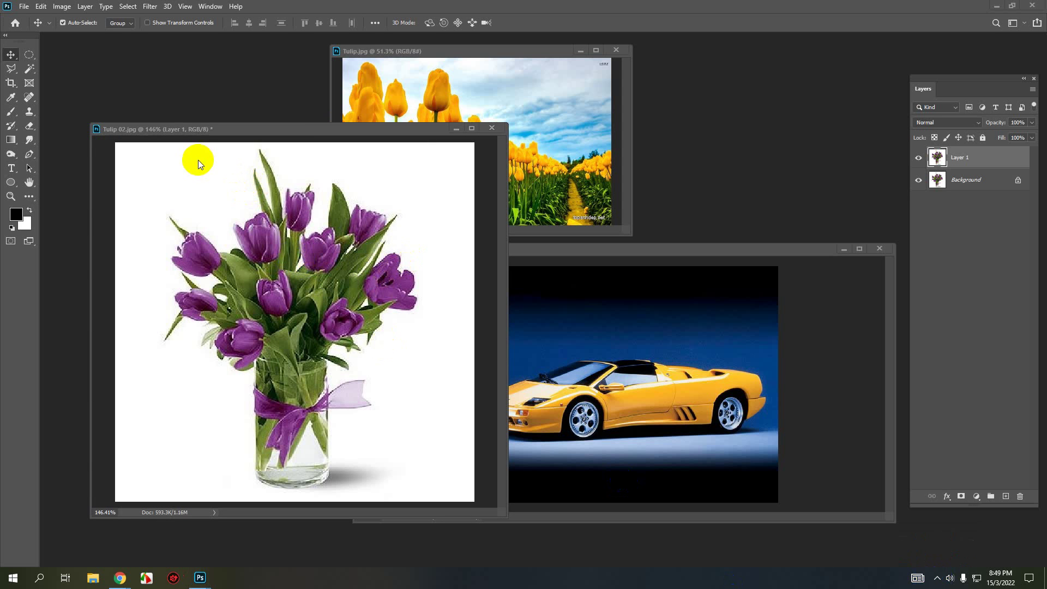
left_click_drag(188, 129, 190, 117)
left_click(62, 6)
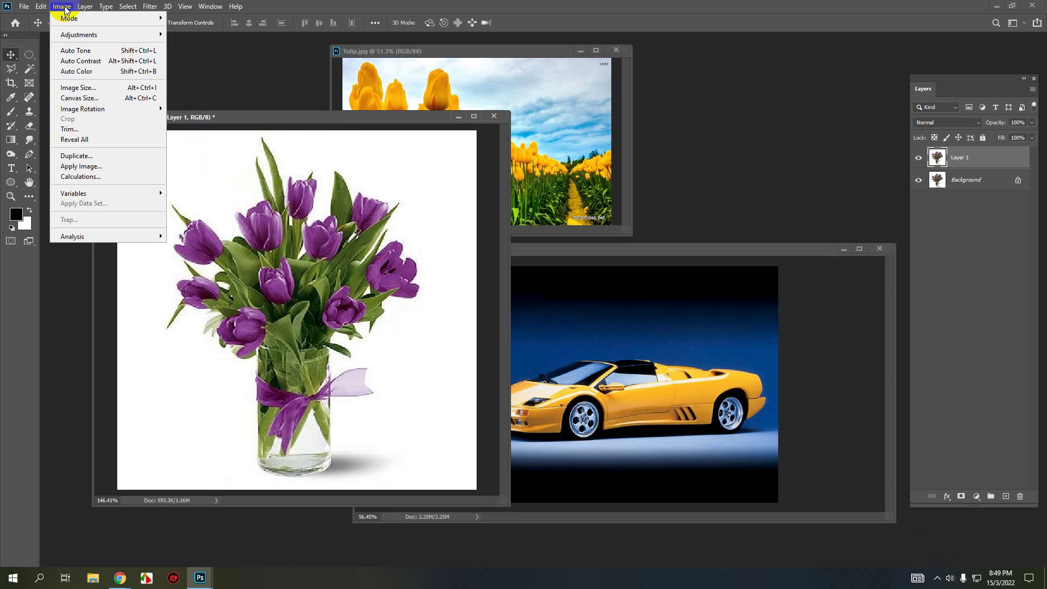
mouse_move(66, 35)
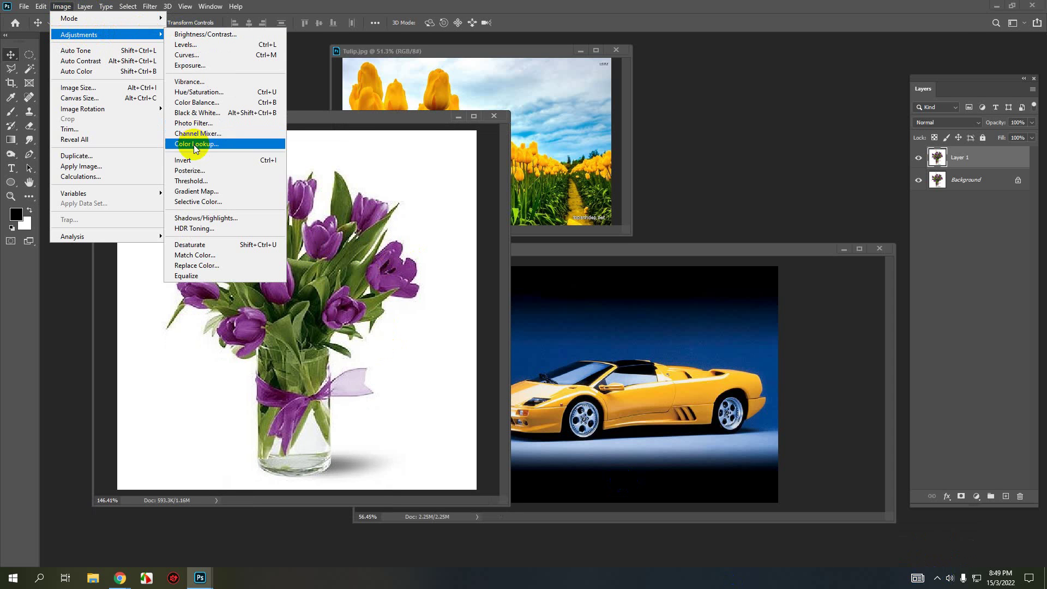
left_click(197, 265)
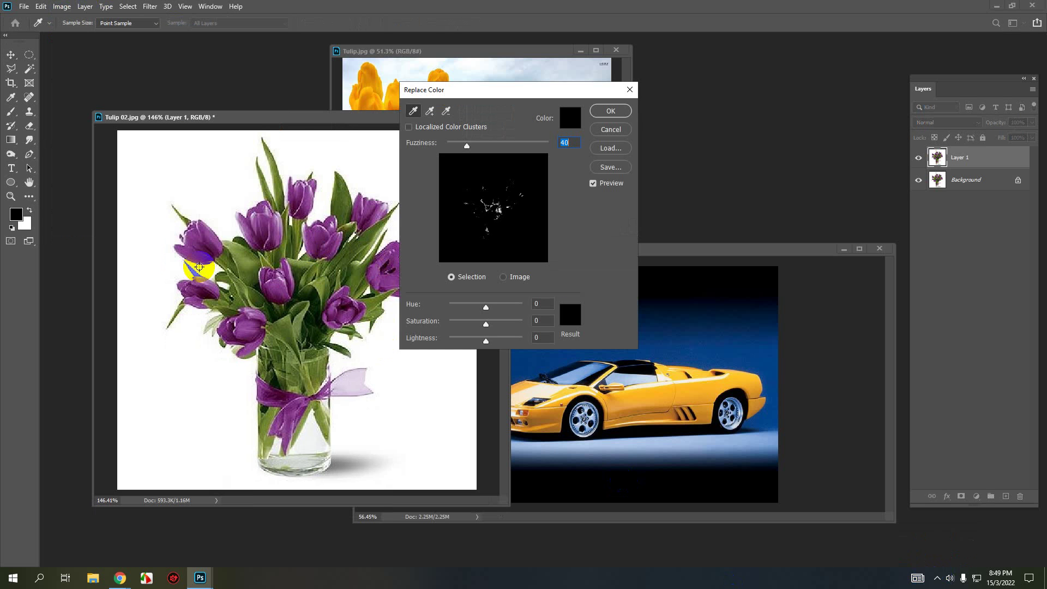
left_click_drag(494, 93, 535, 108)
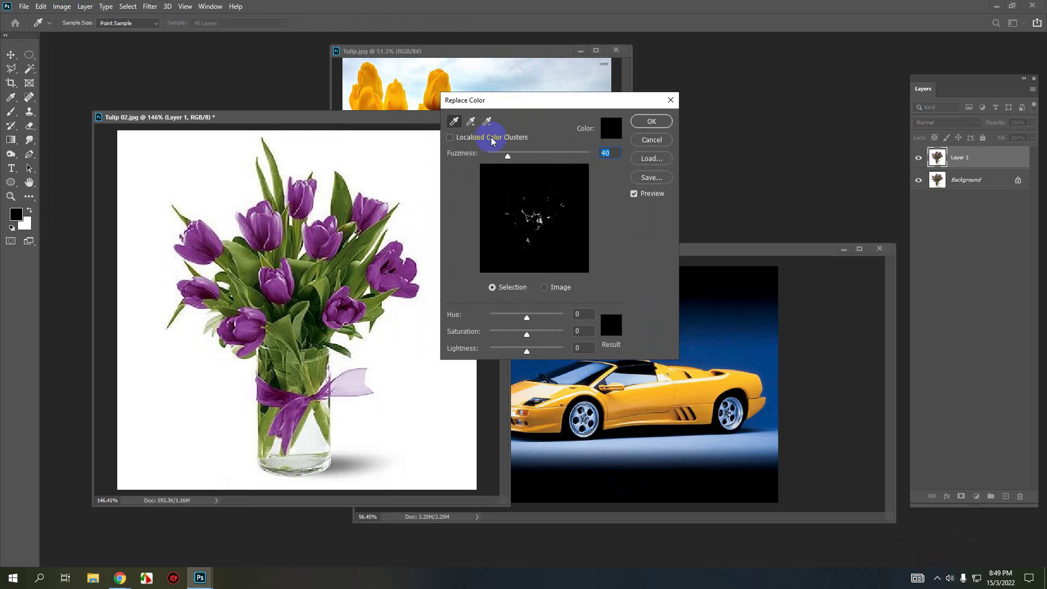
- Add several light and dark purple petal shades to the Replace Color sample
left_click(473, 123)
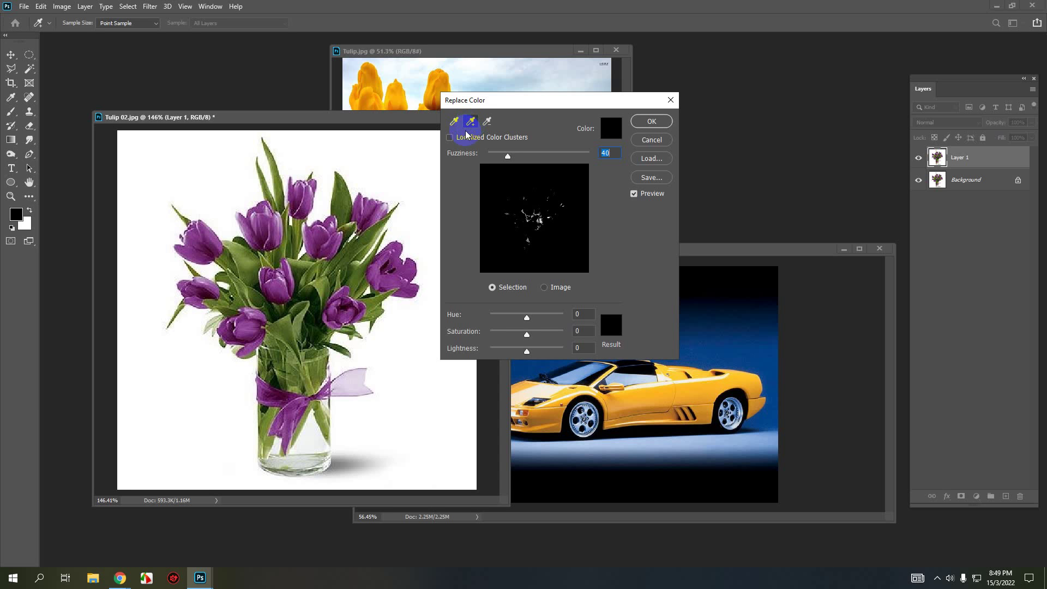
left_click(261, 239)
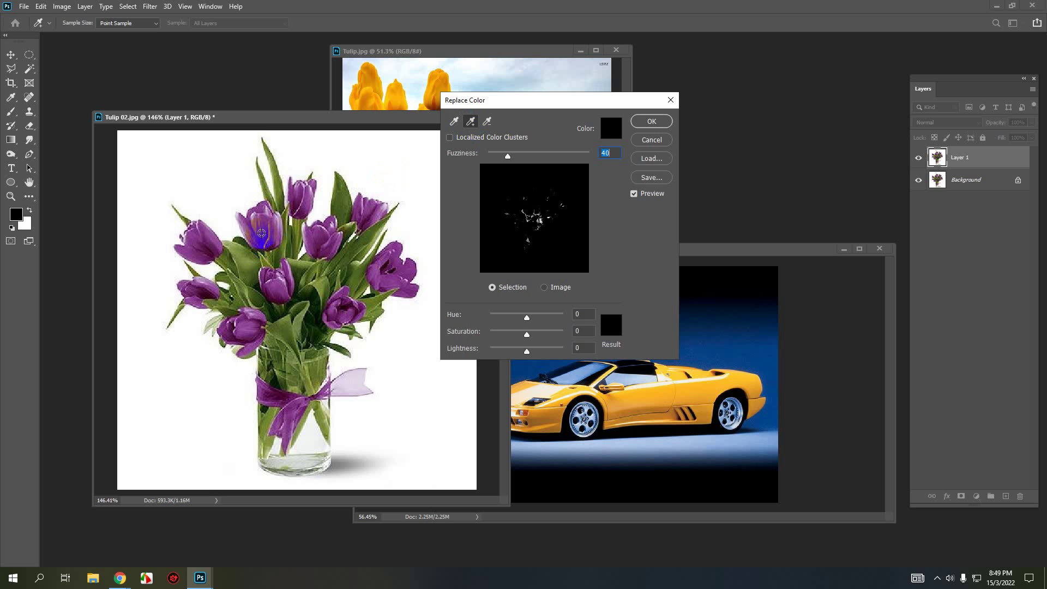
left_click(284, 225)
left_click(262, 221)
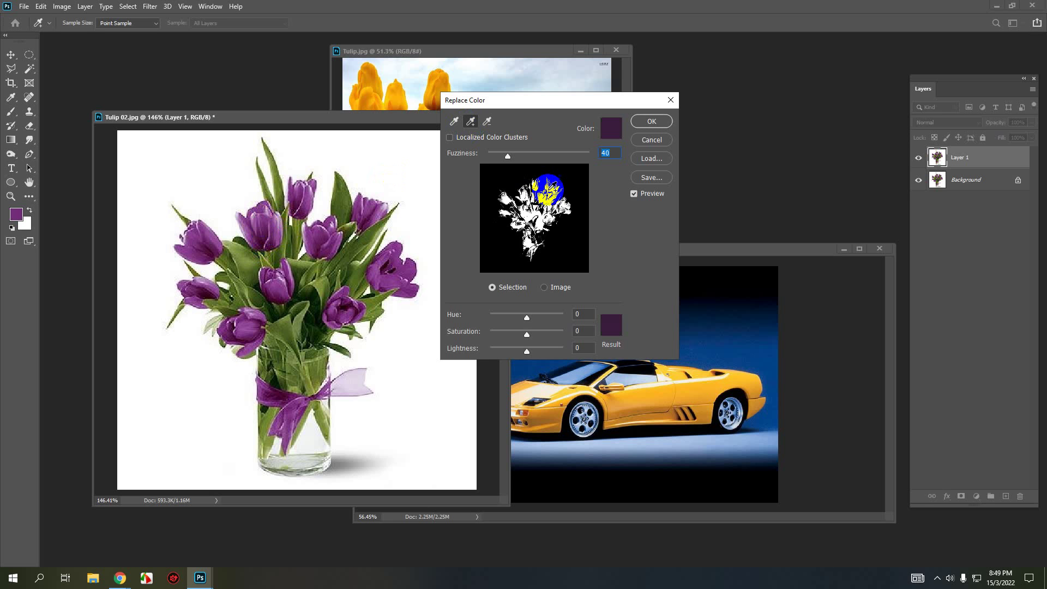
left_click(268, 223)
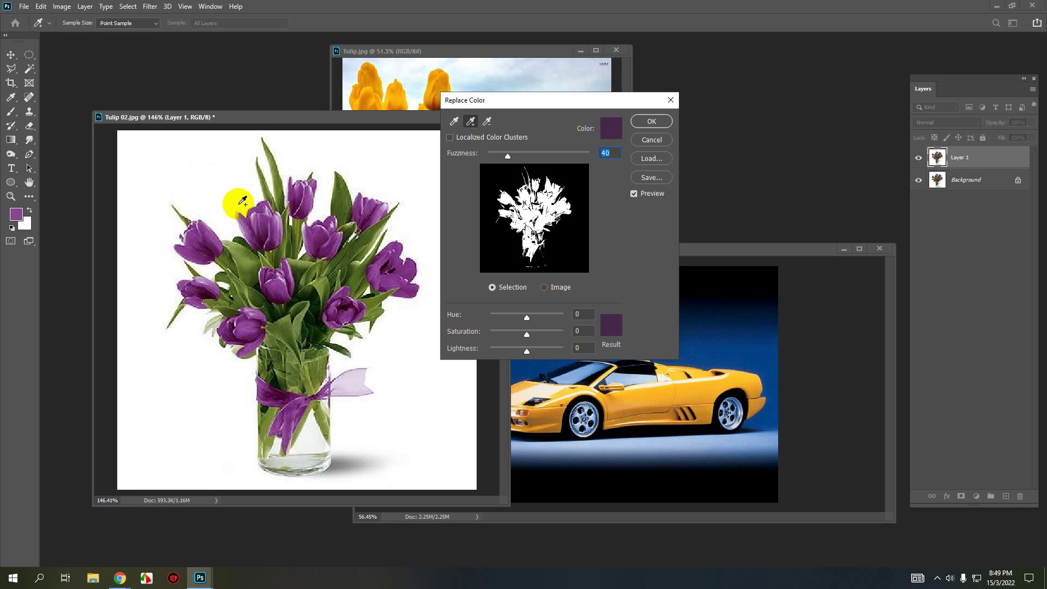
left_click(257, 243)
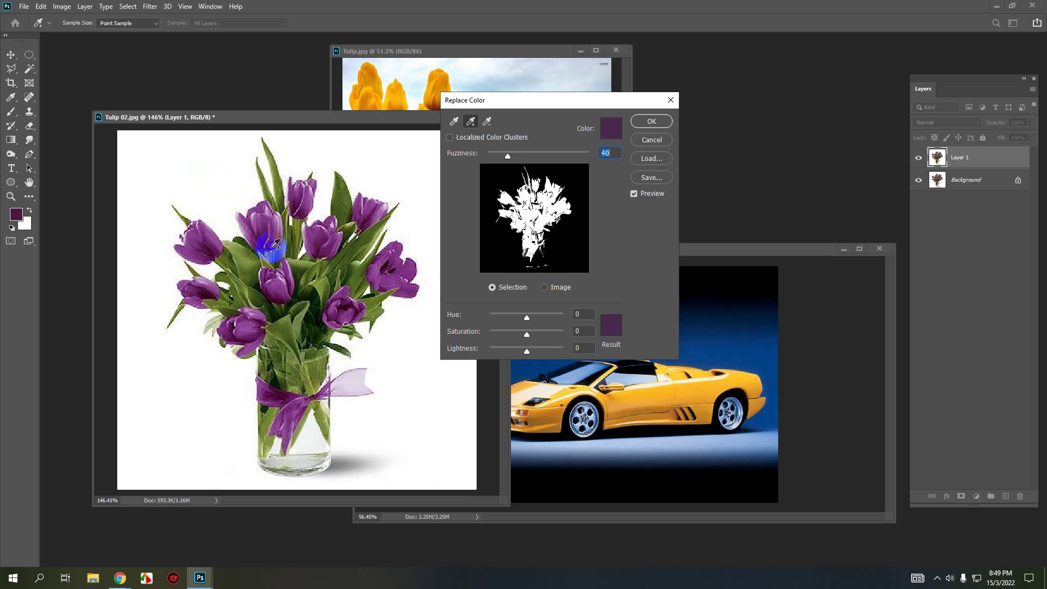
left_click(274, 244)
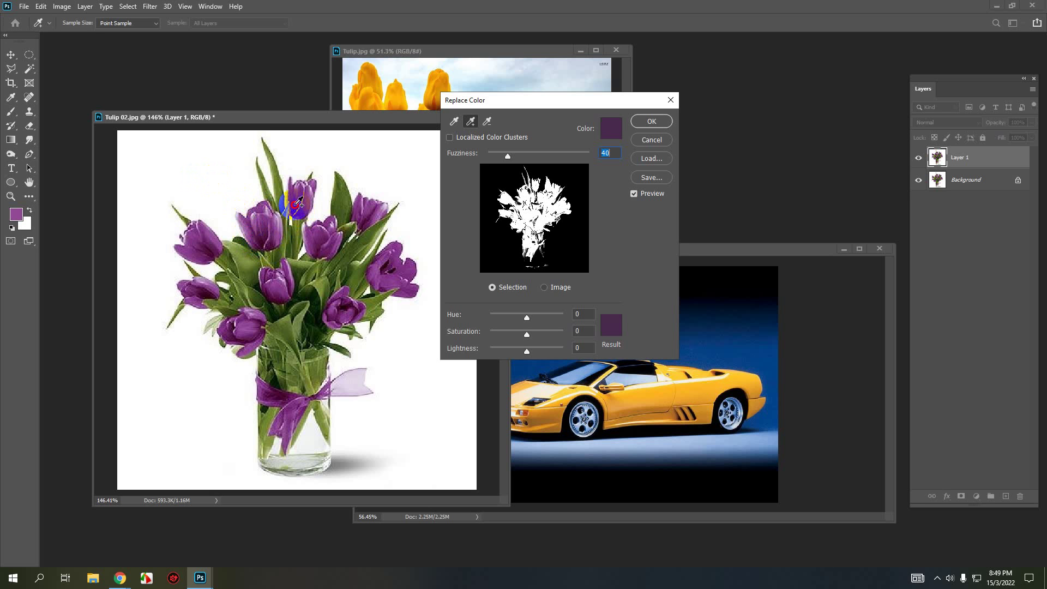
left_click(315, 237)
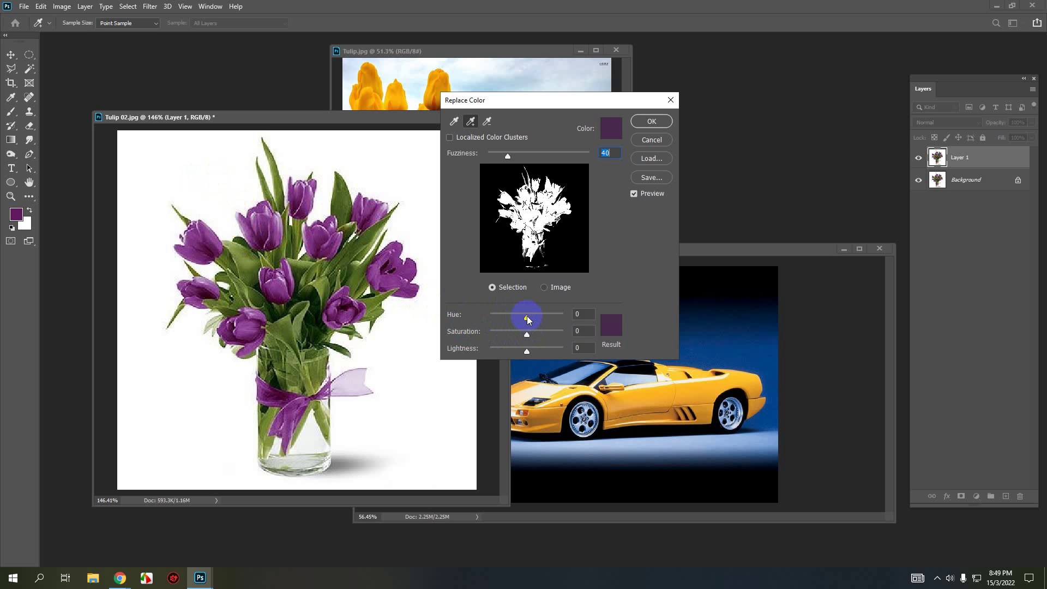
- Recolor the sampled purple to red with hue +55 and saturation +47, and apply the replacement
left_click_drag(530, 318, 537, 318)
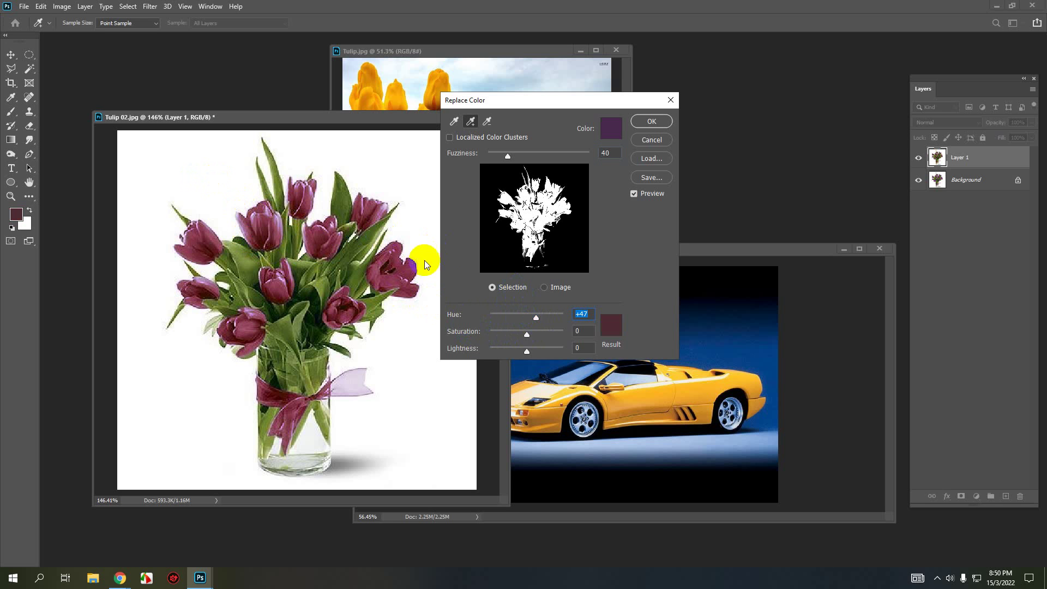
left_click(527, 334)
left_click_drag(526, 336, 544, 335)
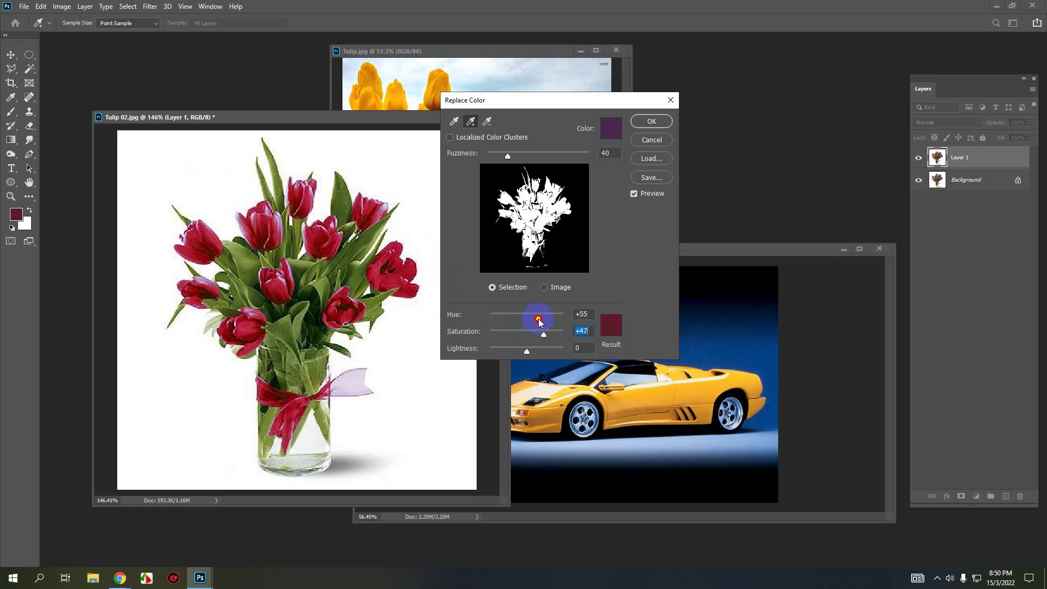
left_click(645, 124)
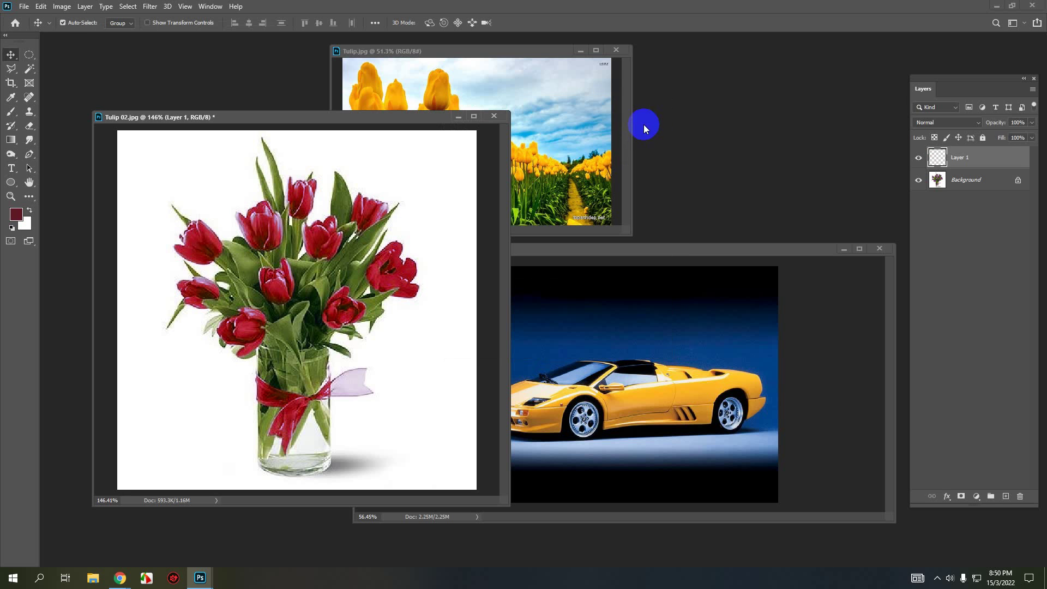
- Toggle the visibility of Layer 1 to compare the recolored tulips with the original
left_click(924, 158)
left_click(924, 158)
left_click(924, 158)
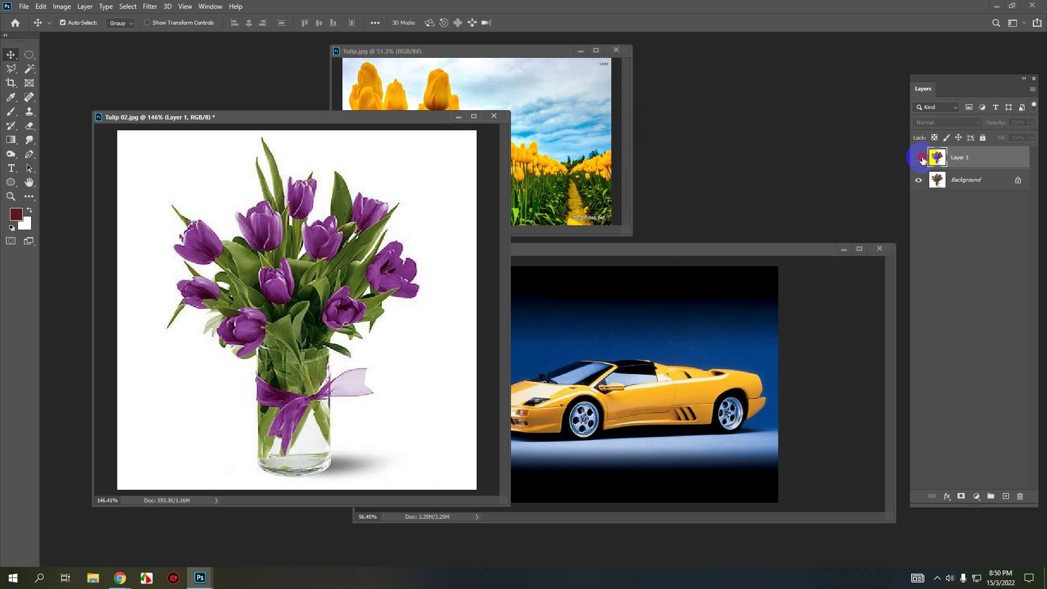
left_click(922, 159)
left_click(923, 159)
left_click(923, 160)
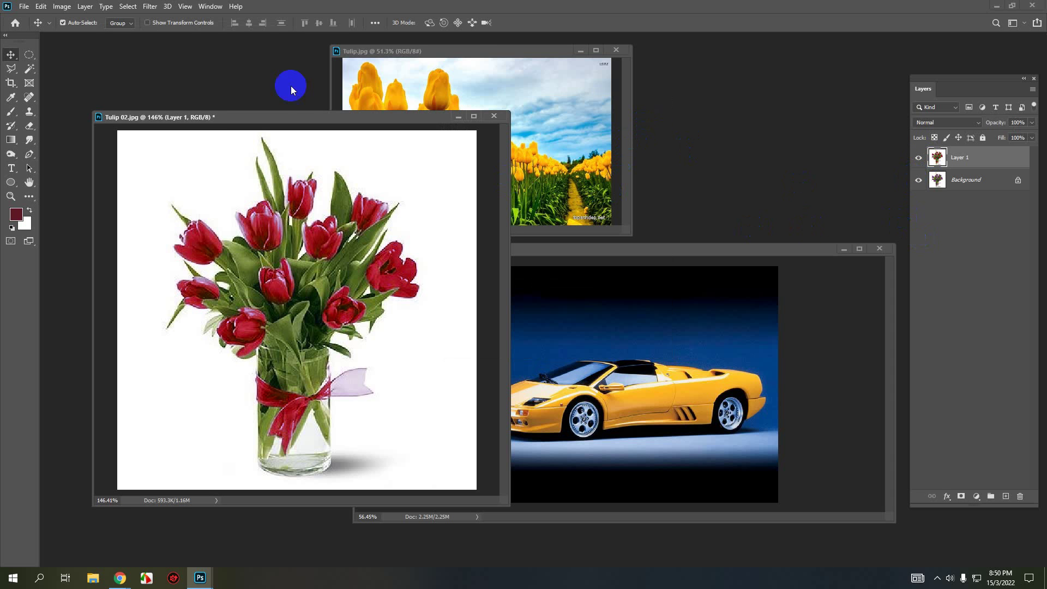
- Switch to Xe Lamborghini.jpg, duplicate its background layer, and enlarge the image window and view
left_click_drag(300, 121, 260, 96)
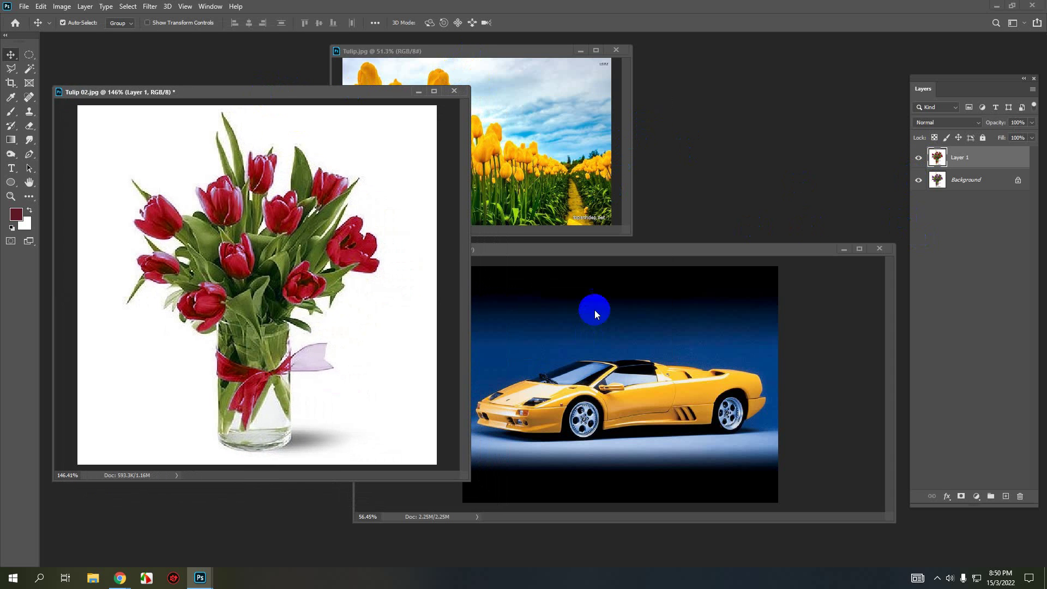
left_click(595, 250)
left_click_drag(594, 249, 553, 173)
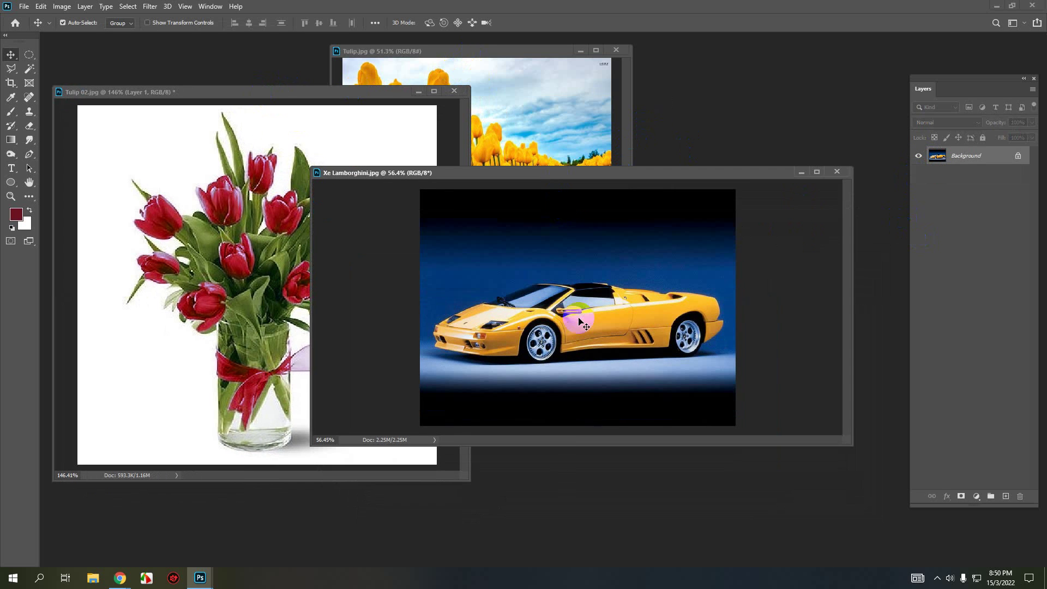
scroll(579, 325, "up", 1)
key("ctrl+j")
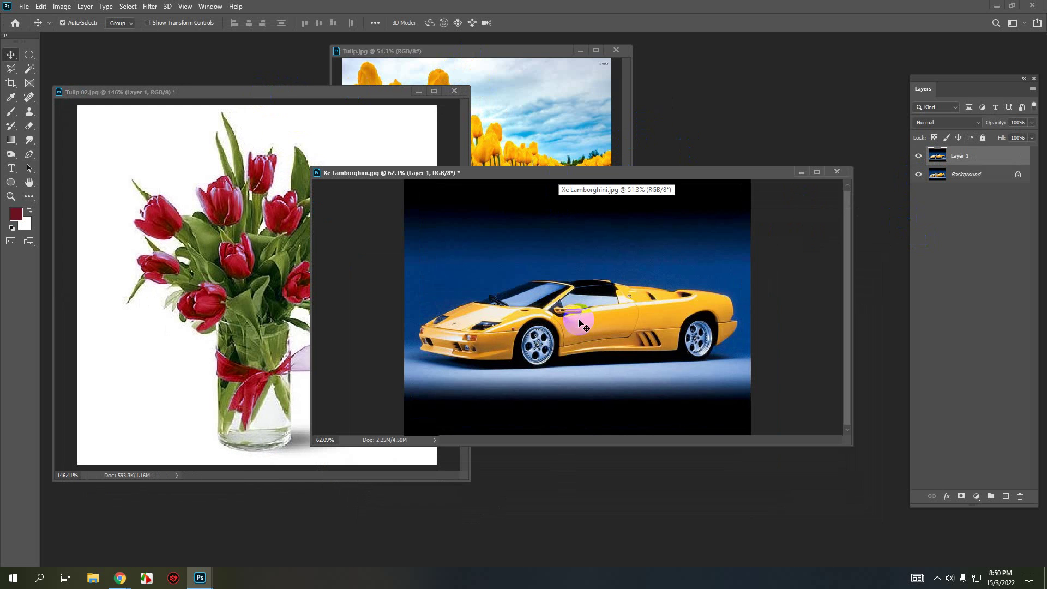
left_click_drag(560, 174, 470, 140)
left_click_drag(763, 413, 834, 521)
scroll(613, 374, "up", 2)
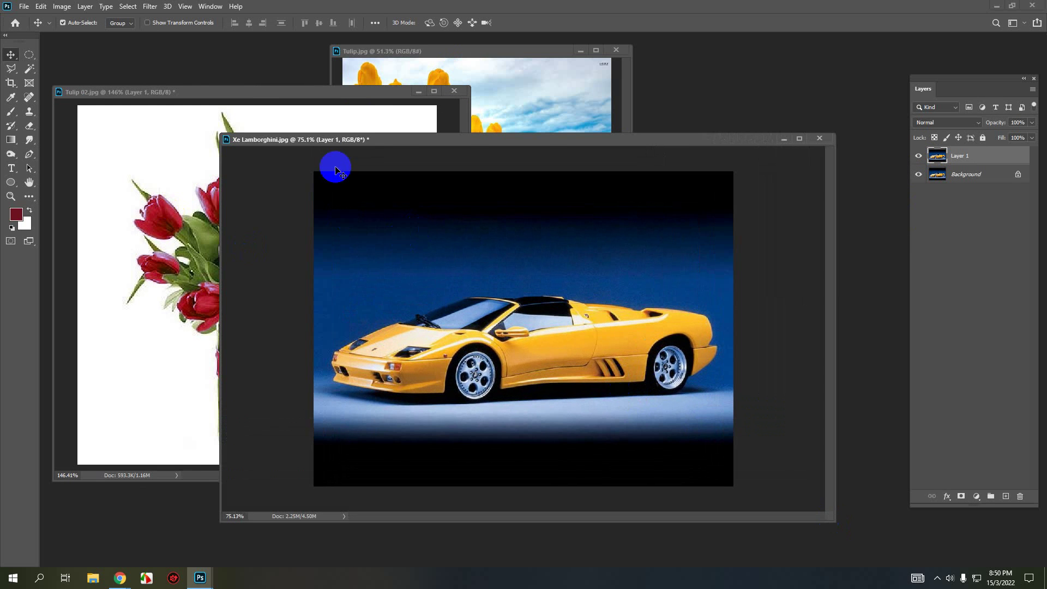
- Open Replace Color for the car's duplicated layer and choose the Add to Sample eyedropper
left_click(61, 6)
mouse_move(79, 34)
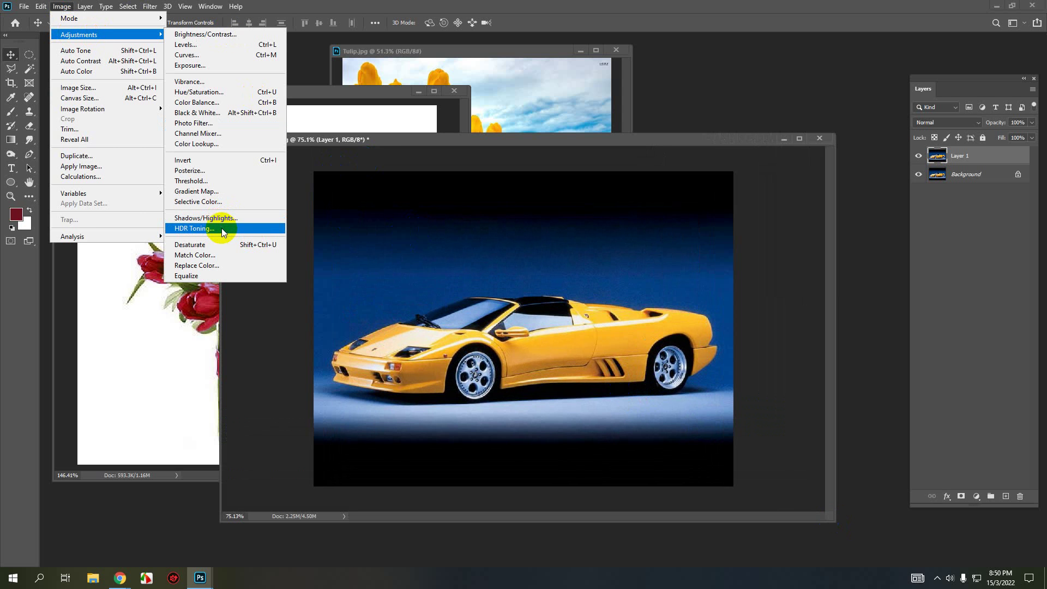
left_click(212, 266)
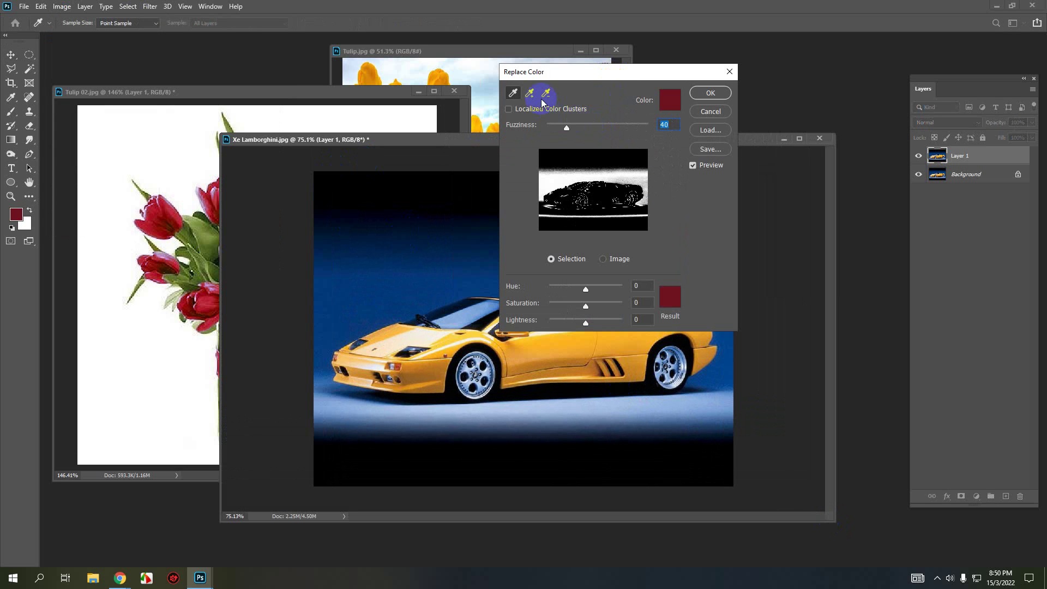
left_click(532, 94)
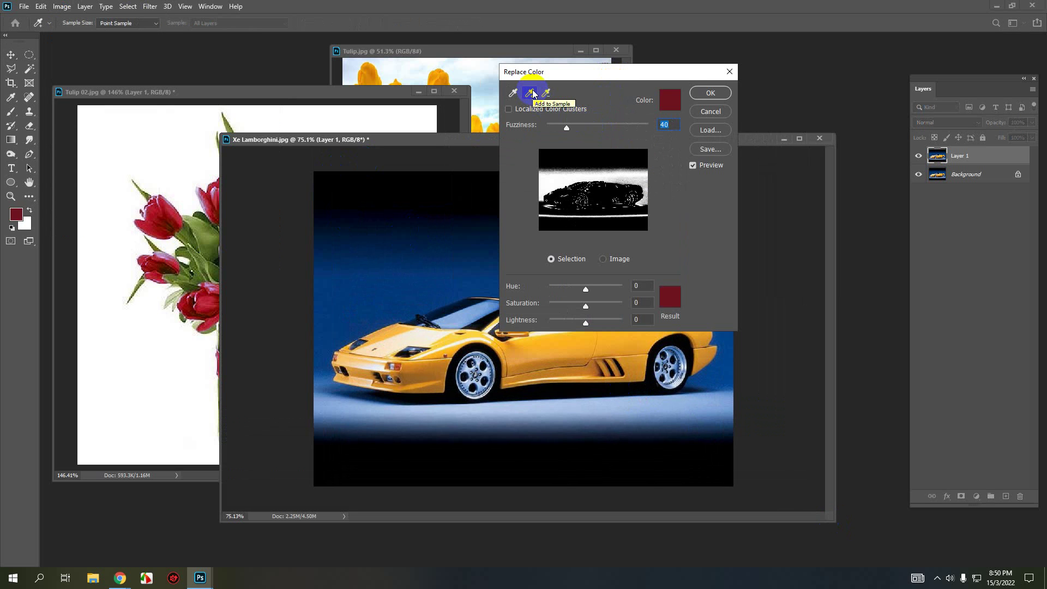
left_click_drag(574, 74, 658, 51)
- Sample yellow shades across the car body and shift them to green with hue +63 and saturation +23
left_click(545, 353)
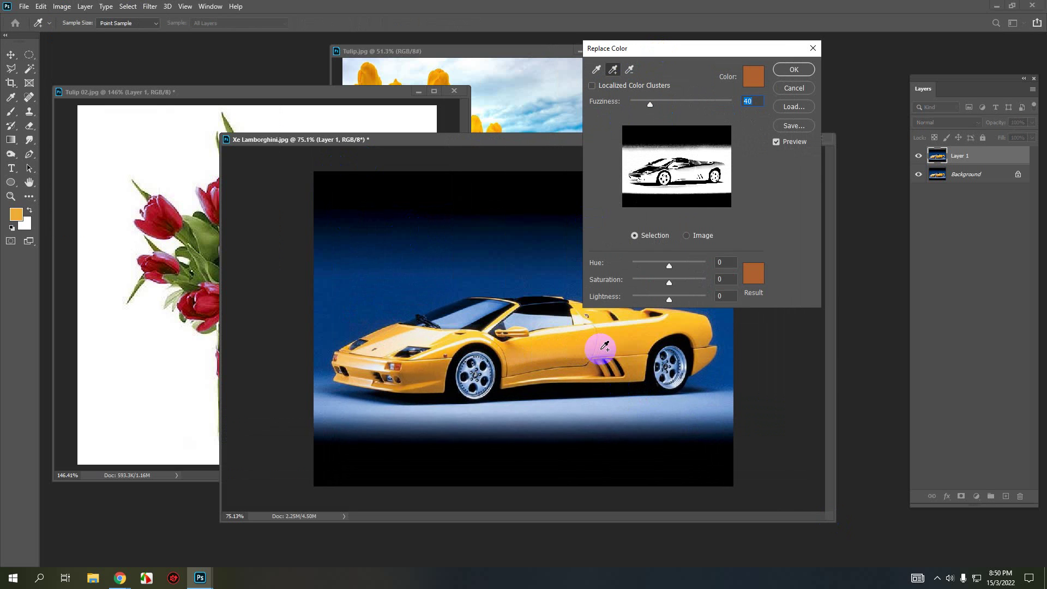
left_click(637, 365)
left_click(570, 368)
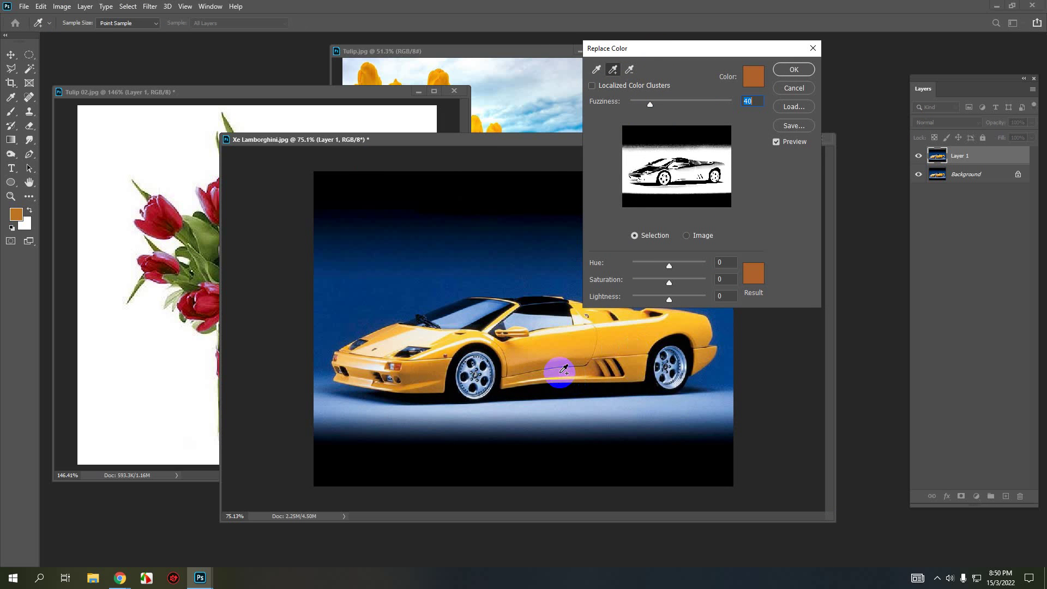
left_click(435, 352)
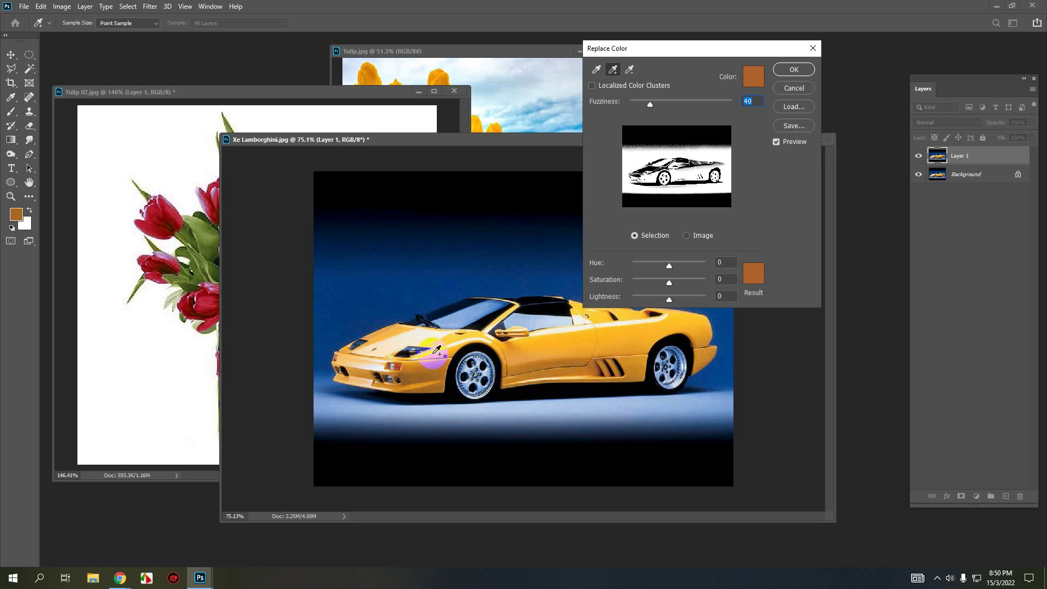
left_click(556, 325)
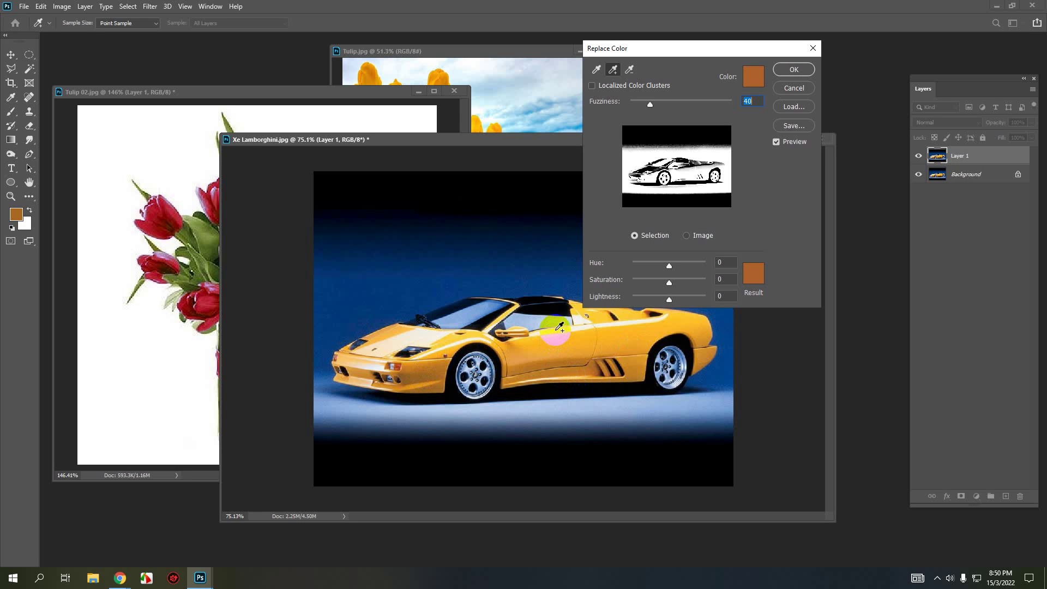
left_click(556, 401)
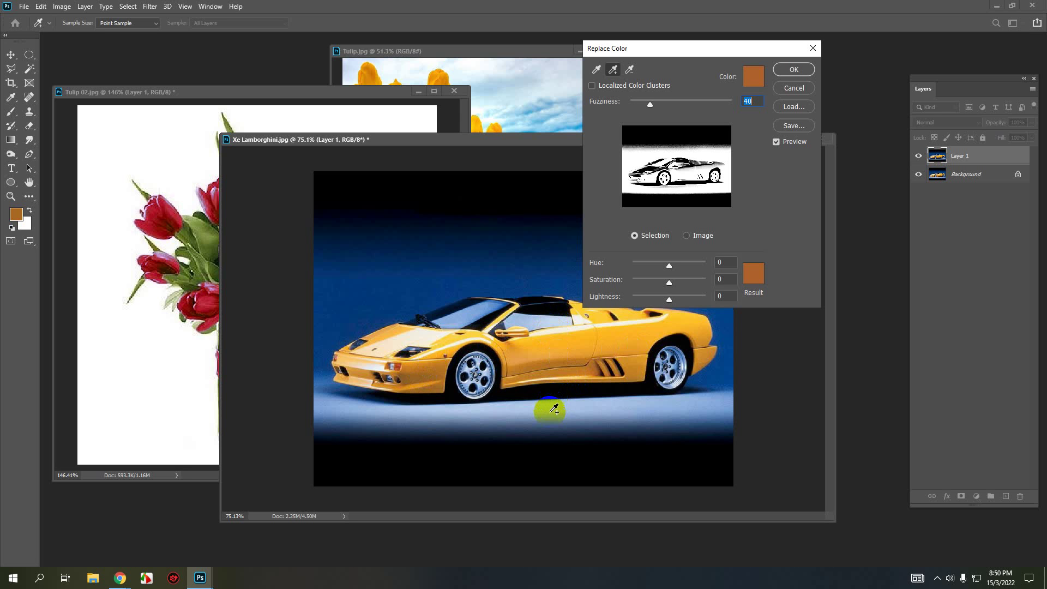
left_click(572, 339)
mouse_move(669, 266)
left_mouse_down()
mouse_move(693, 266)
mouse_move(677, 279)
left_mouse_up()
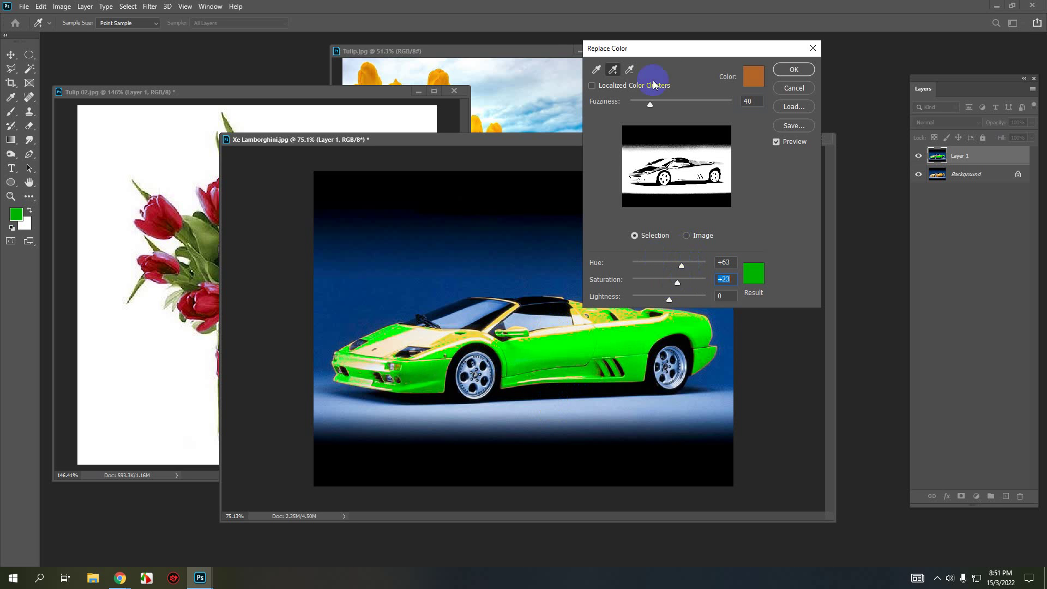
- Add the remaining yellow patches on the car's hood, bumper, side and rear to the color sample and apply Replace Color
left_click_drag(680, 53, 254, 51)
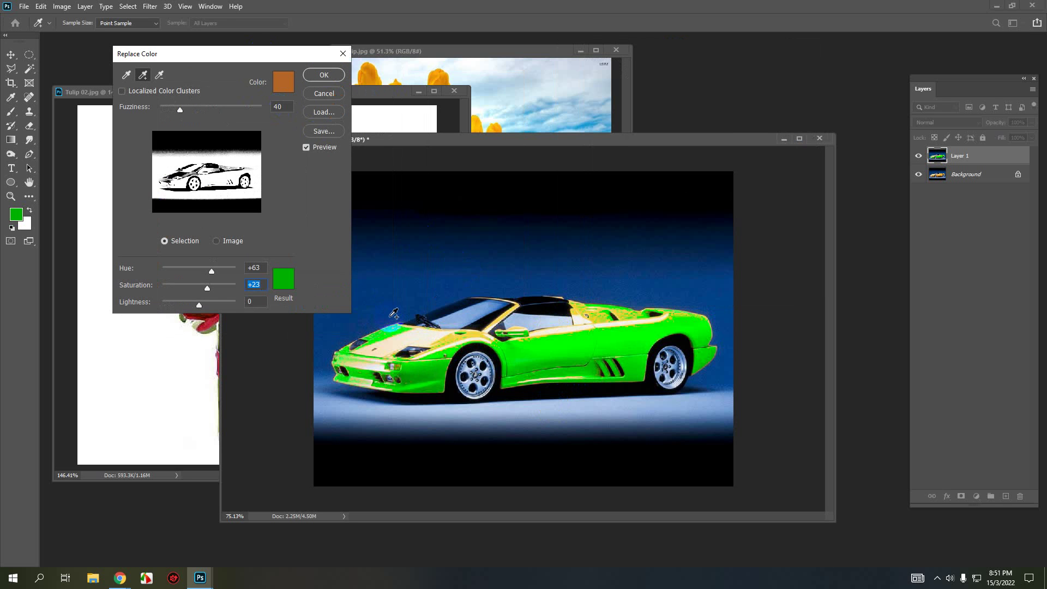
left_click(453, 334)
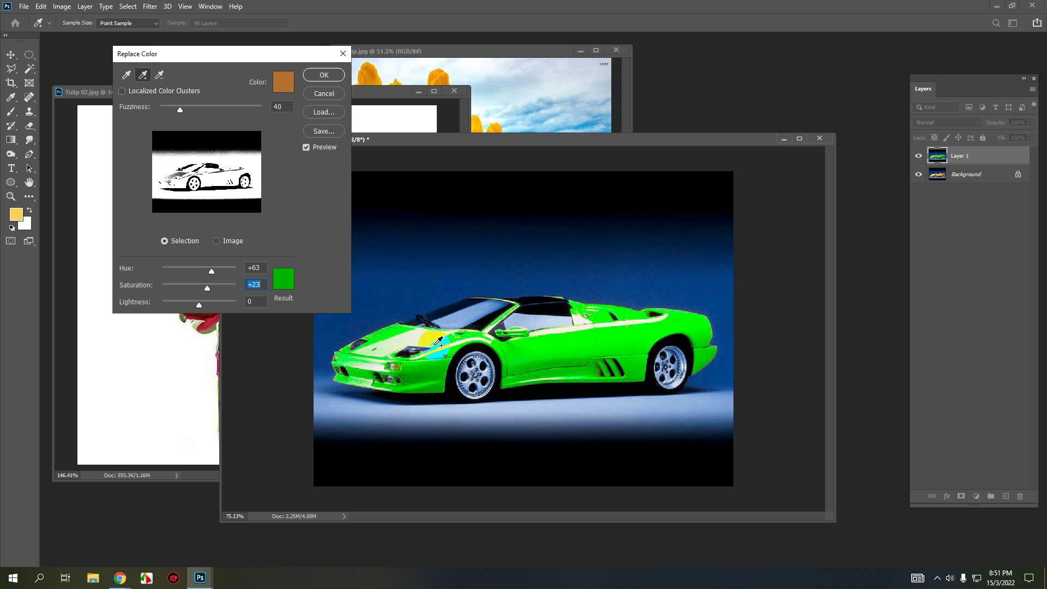
left_click(364, 373)
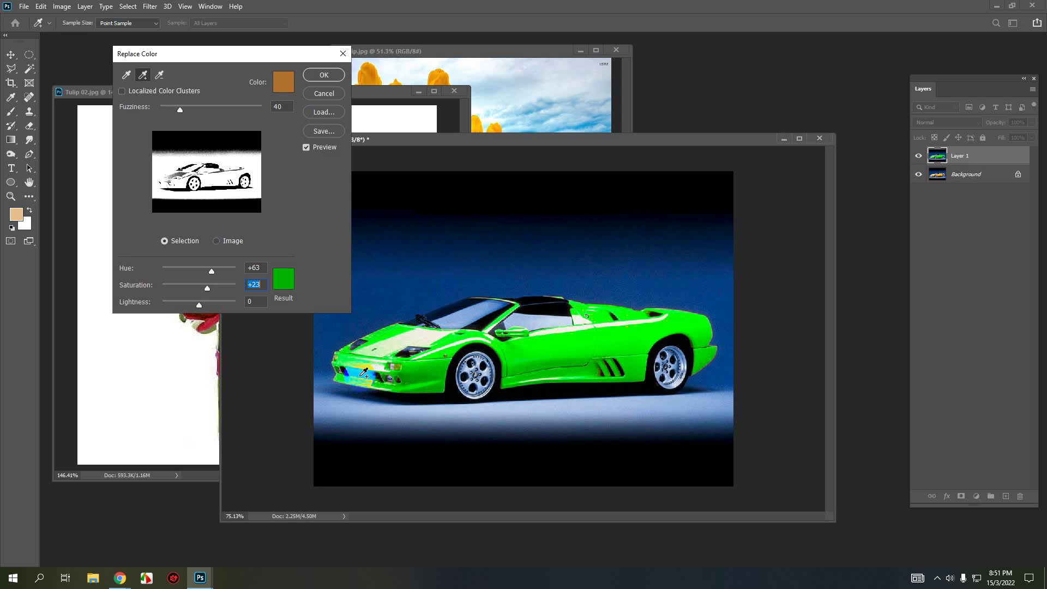
left_click(593, 316)
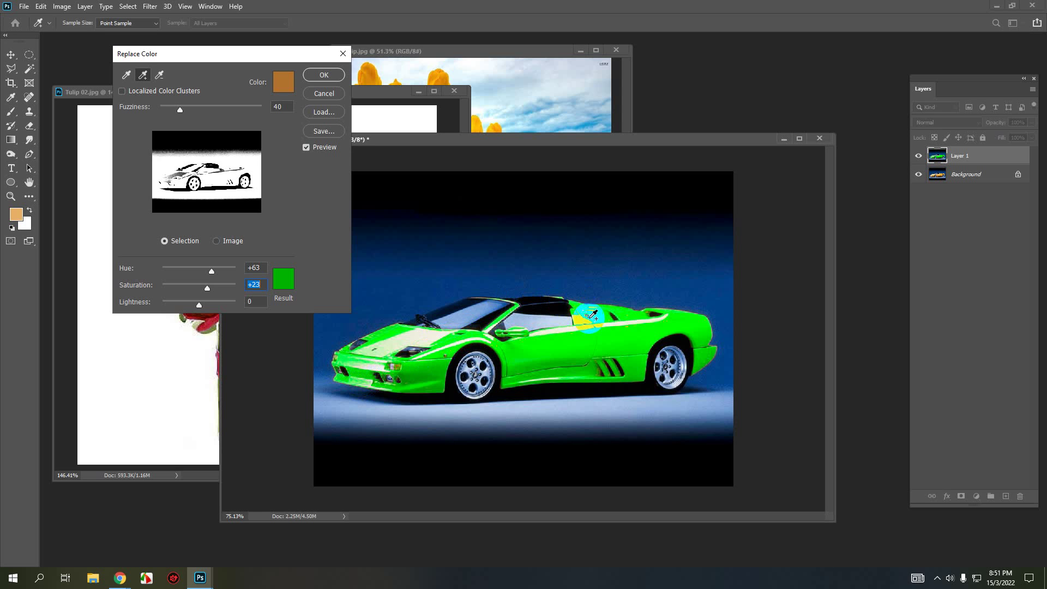
left_click(606, 317)
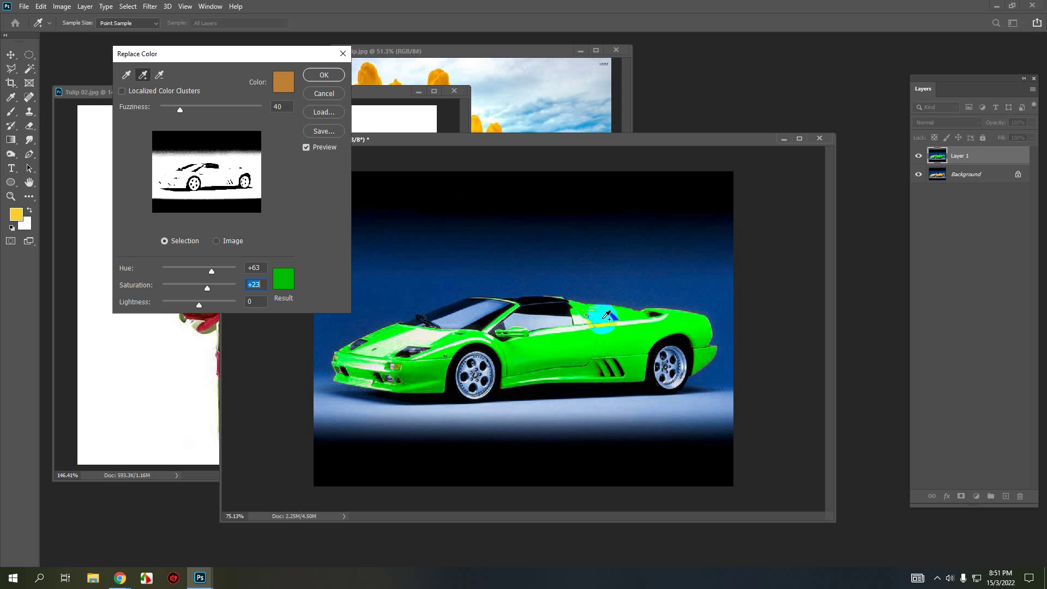
left_click(533, 345)
left_click(545, 358)
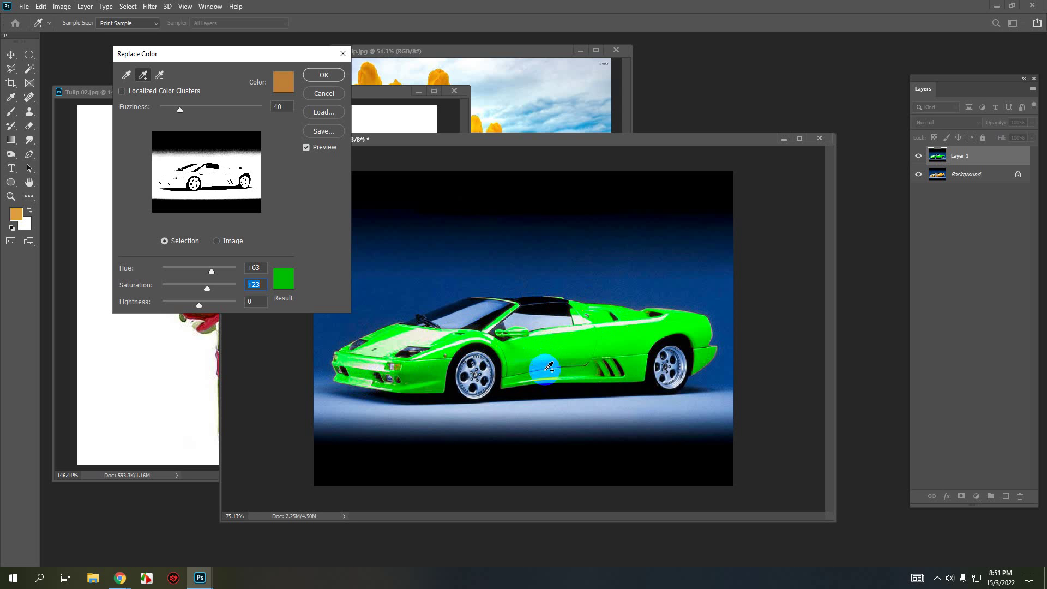
left_click(638, 364)
left_click(426, 345)
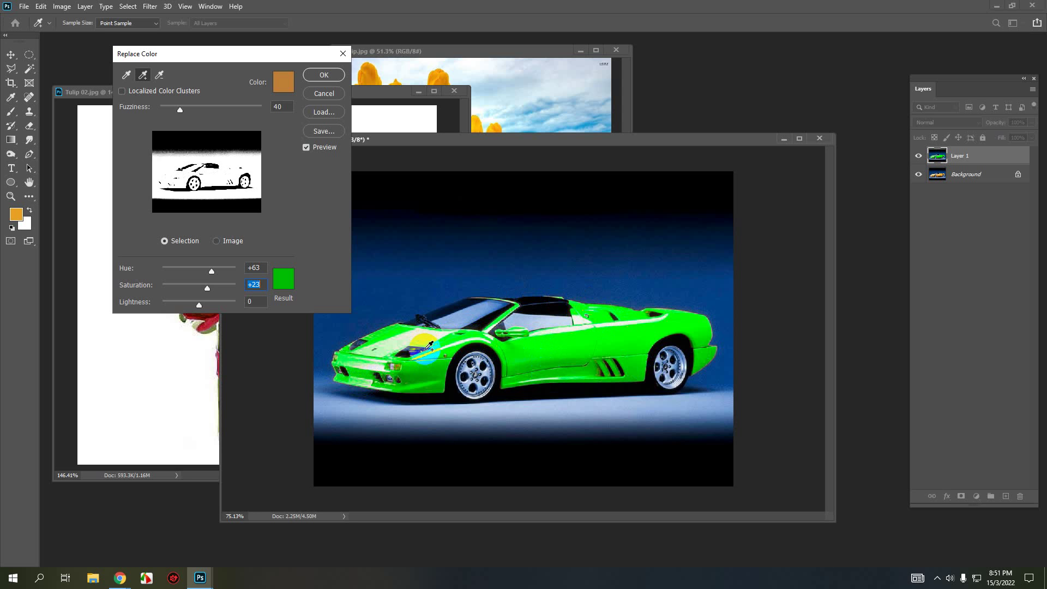
left_click(370, 368)
left_click(429, 373)
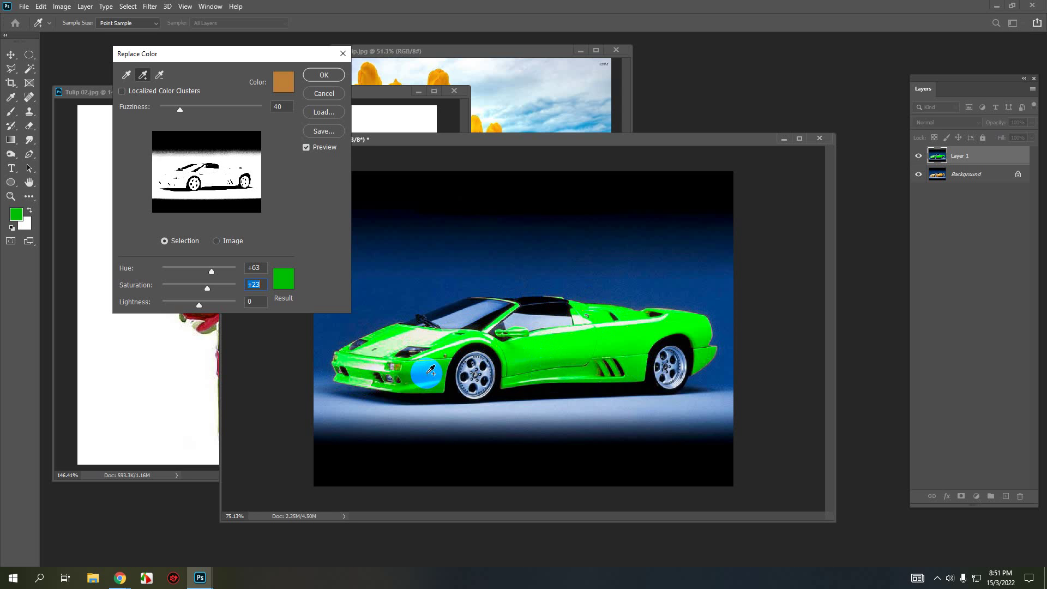
left_click(354, 383)
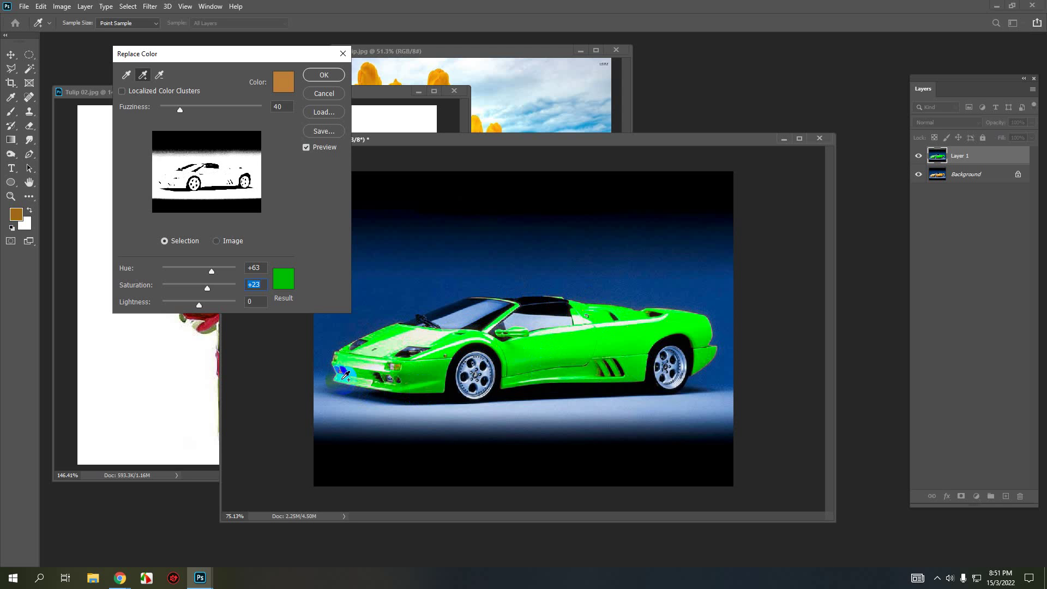
left_click(378, 339)
left_click(538, 338)
left_click(363, 229)
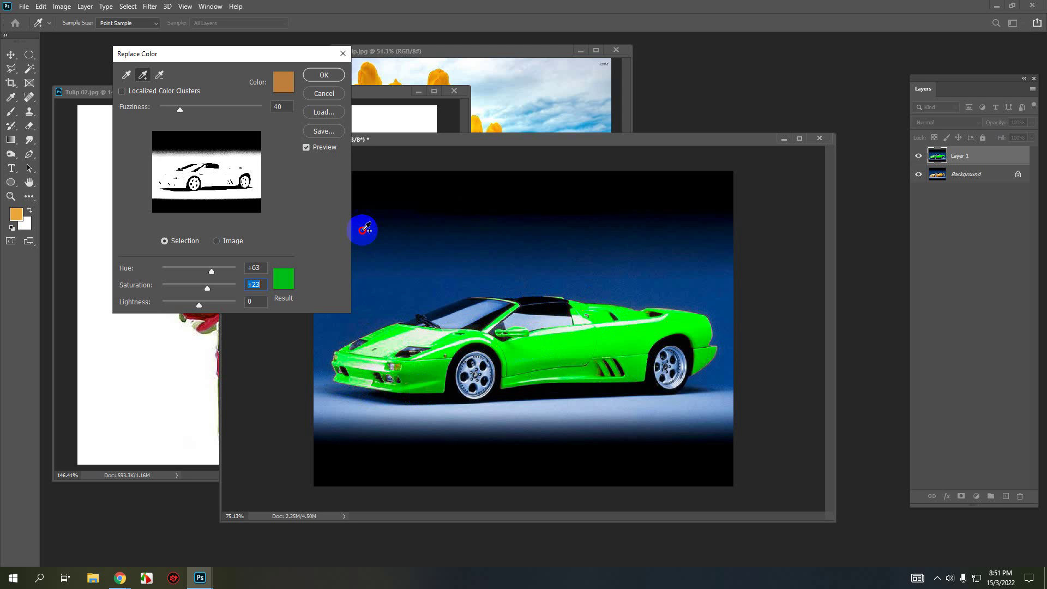
left_click(327, 76)
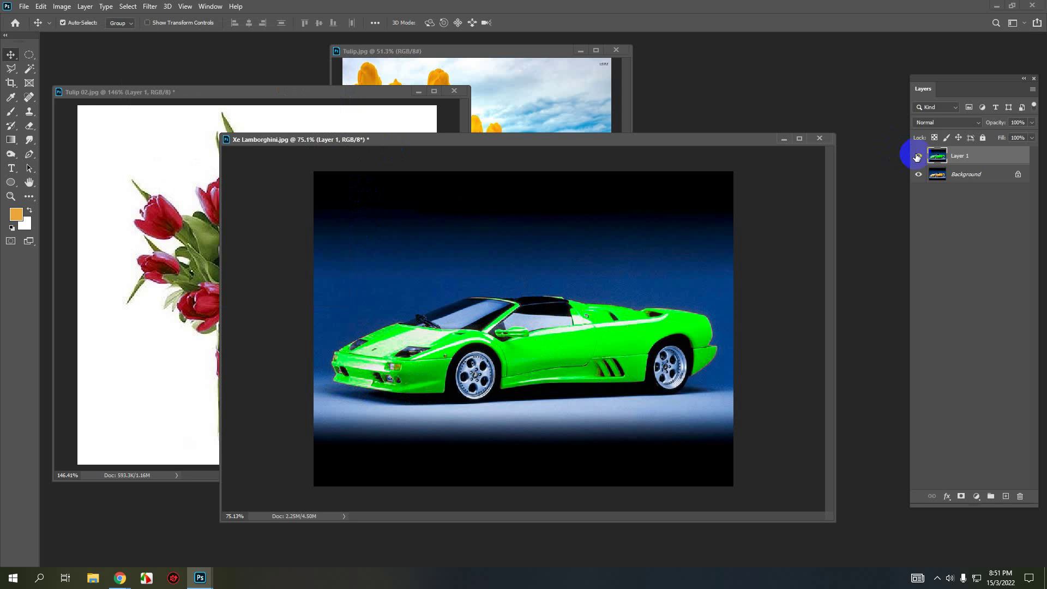
- Toggle the visibility of Layer 1 to compare the green car with the original yellow one
left_click(917, 157)
left_click(918, 157)
left_click(917, 157)
left_click(918, 157)
left_click(917, 157)
left_click(918, 157)
- Switch to Tulip.jpg, duplicate its background layer, and pick an orange foreground color from a tulip with the Eyedropper
left_click(518, 51)
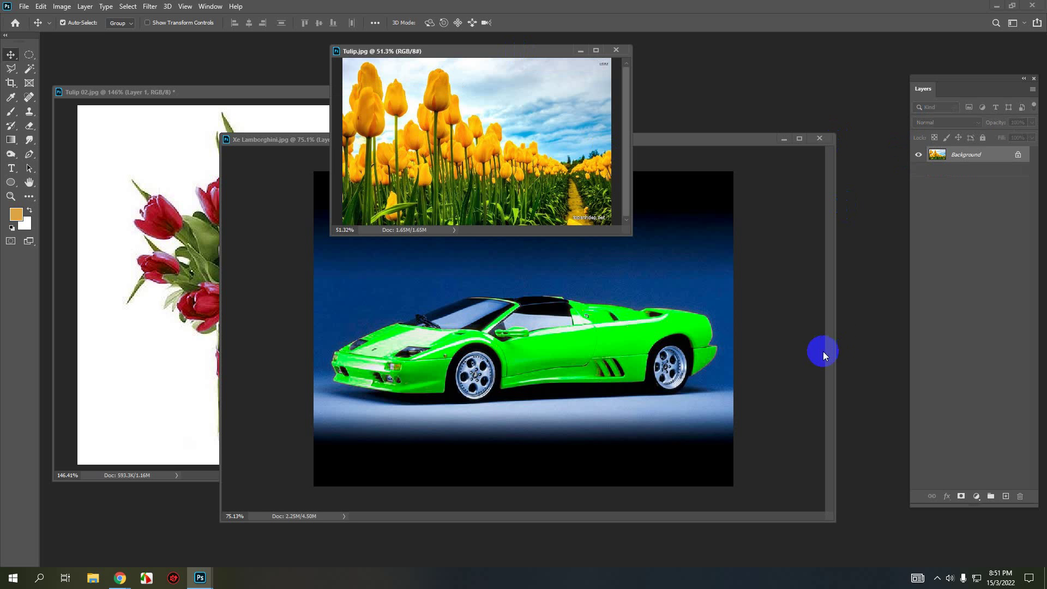
key("ctrl+j")
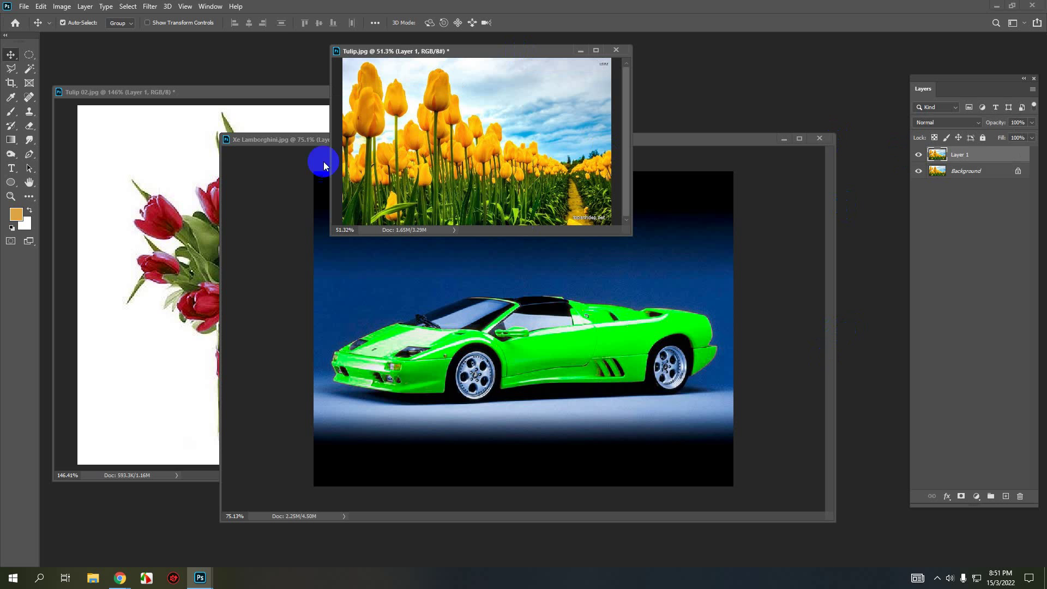
left_click(3, 97)
left_click_drag(390, 124, 368, 115)
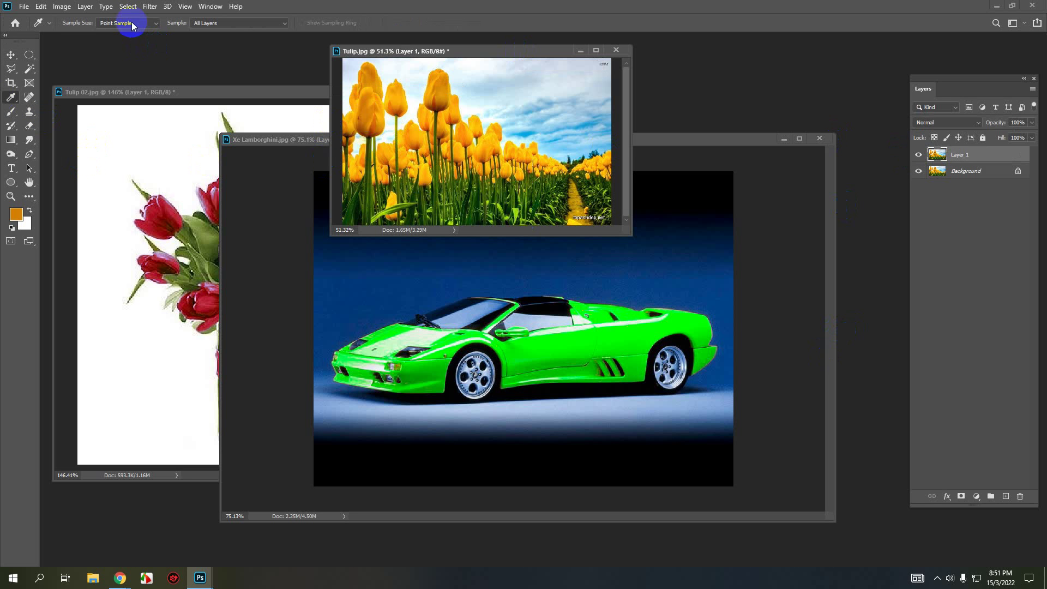
- Open Replace Color for the duplicated tulip layer and add a yellow shade from the distant flowers to the sample
left_click(62, 6)
mouse_move(87, 34)
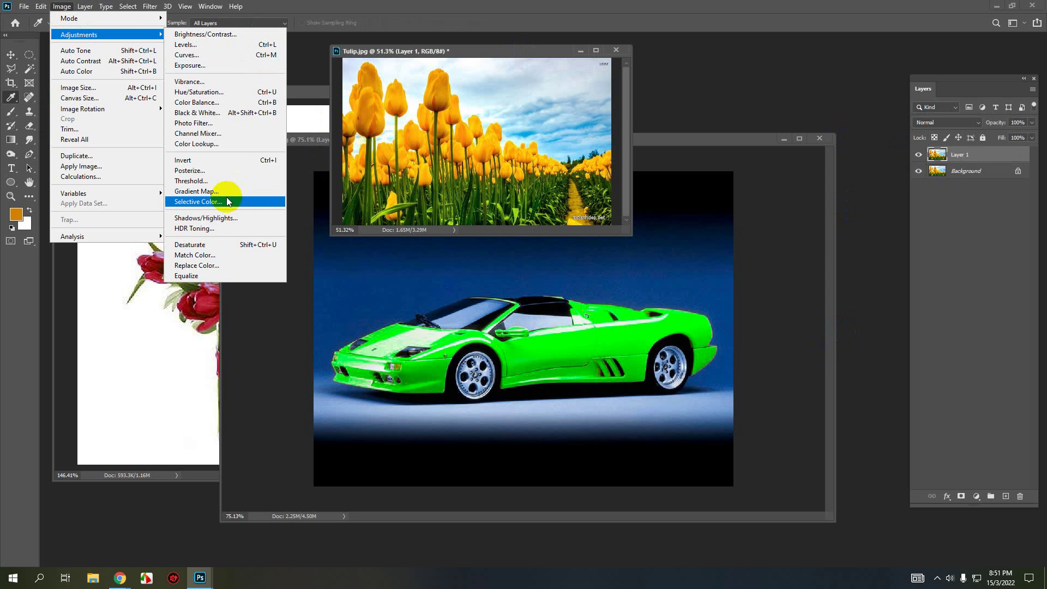
left_click(204, 268)
left_click_drag(308, 57, 819, 174)
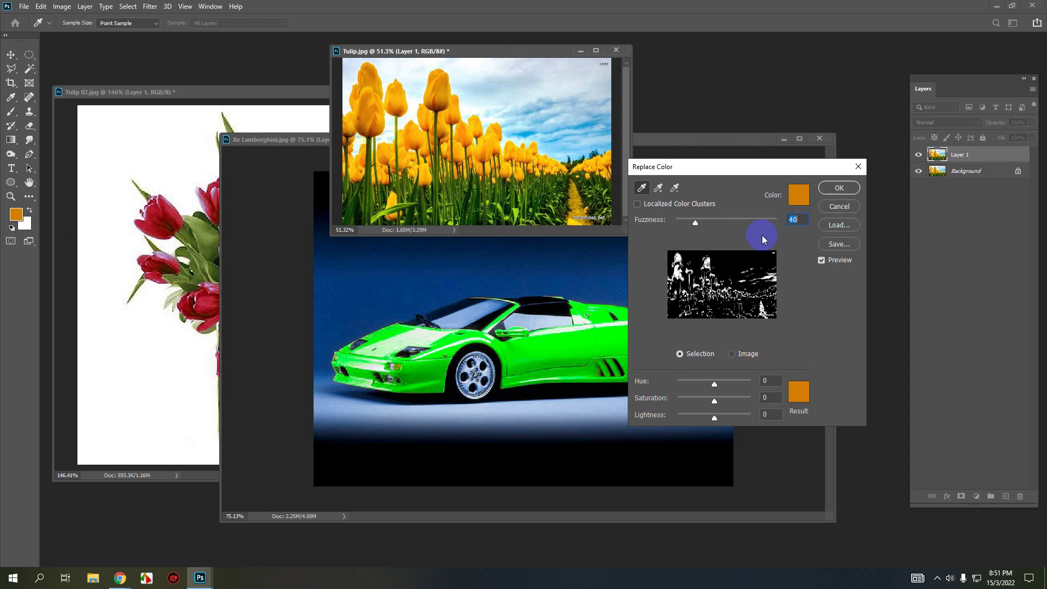
left_click(658, 187)
left_click(521, 157)
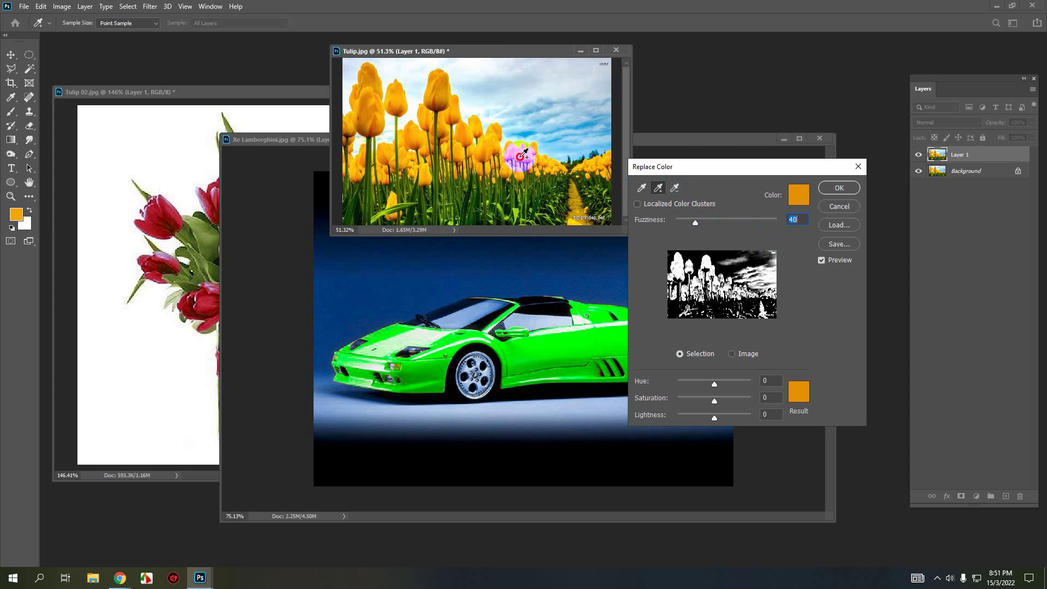
- Shift the sampled yellow to red with hue -49 and add more shades from the foreground tulip petals
mouse_move(717, 386)
left_mouse_down()
mouse_move(736, 385)
mouse_move(696, 389)
mouse_move(705, 387)
left_mouse_up()
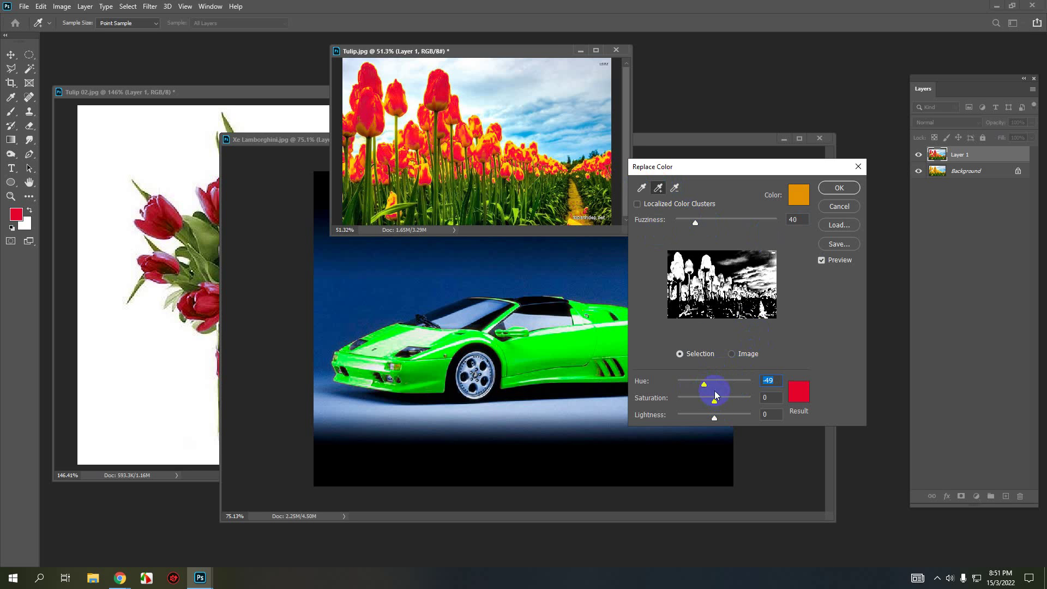
left_click(393, 100)
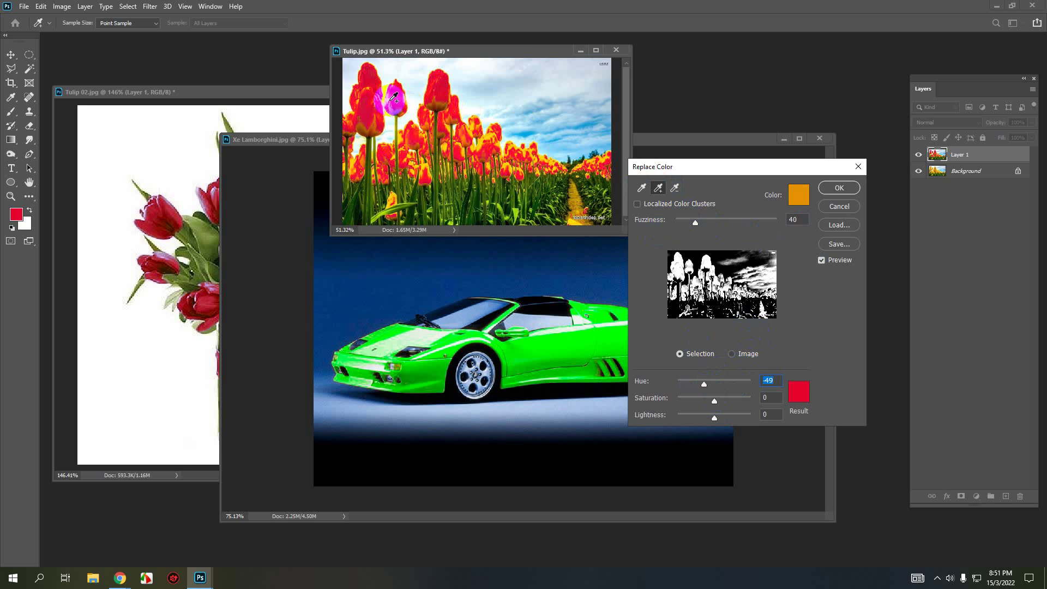
left_click(371, 125)
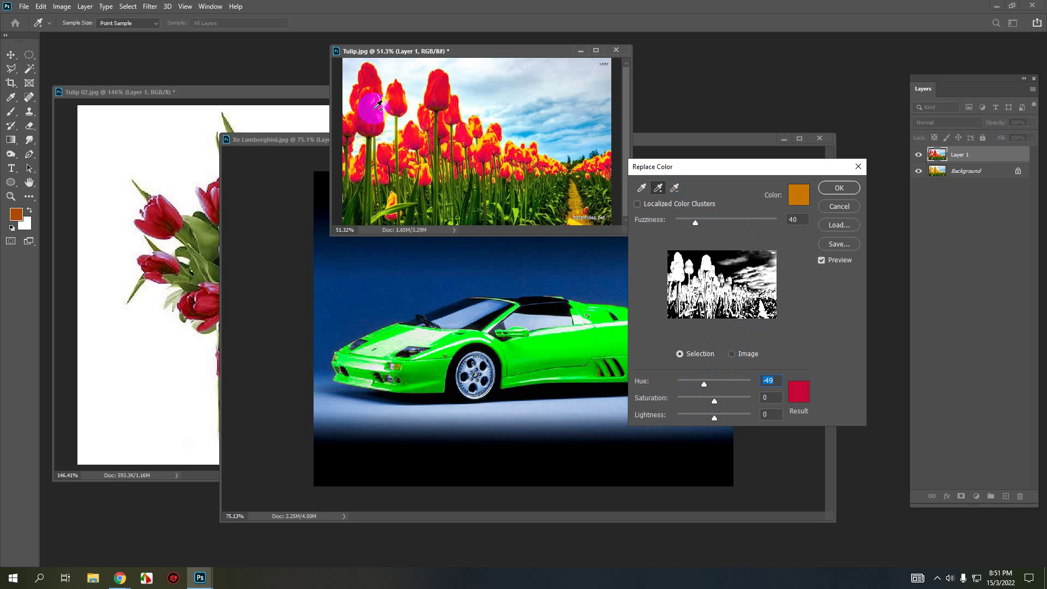
left_click(394, 100)
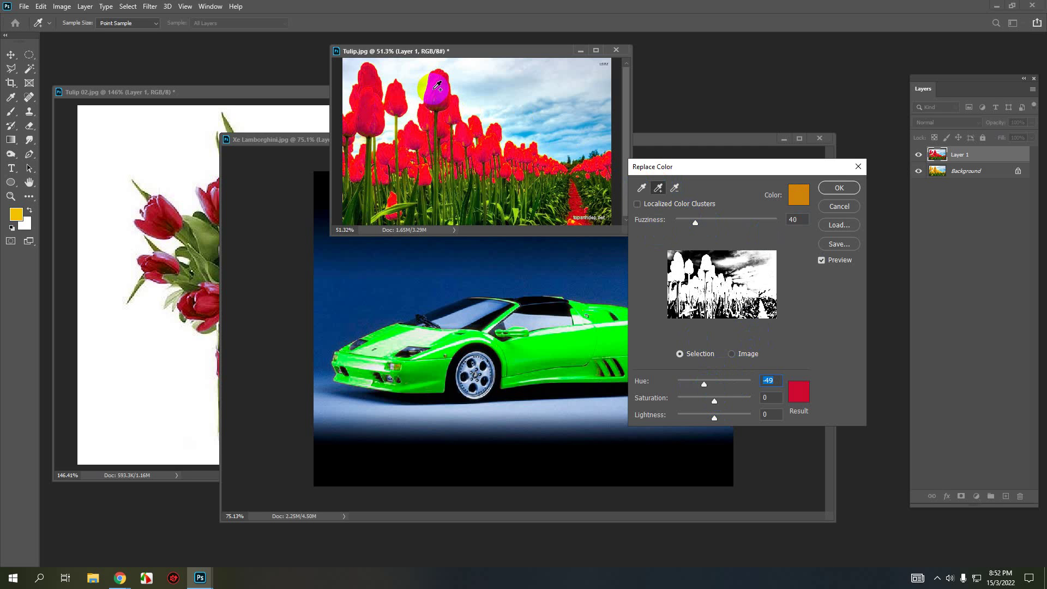
- Try blue tulips with hue +156, saturation -16 and lightness +5, settle on an orange shade instead, and apply Replace Color
mouse_move(715, 403)
left_mouse_down()
mouse_move(693, 400)
mouse_move(717, 381)
mouse_move(705, 395)
mouse_move(738, 399)
mouse_move(671, 399)
mouse_move(715, 400)
mouse_move(713, 386)
mouse_move(752, 384)
mouse_move(704, 402)
mouse_move(700, 417)
left_mouse_up()
left_click_drag(720, 415, 716, 414)
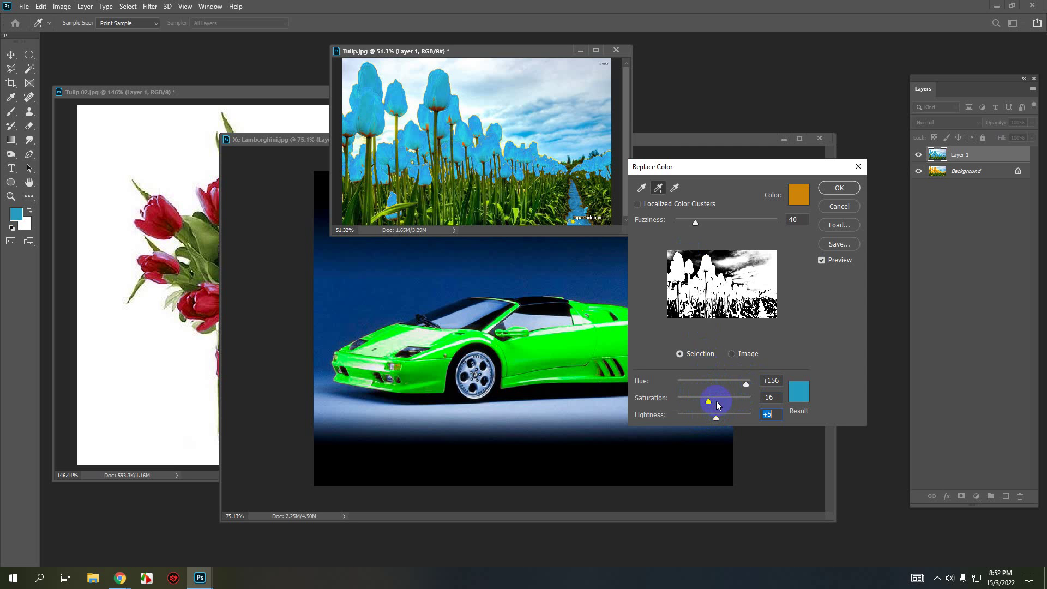
left_click_drag(744, 381, 709, 385)
left_click_drag(716, 405, 724, 401)
left_click(839, 188)
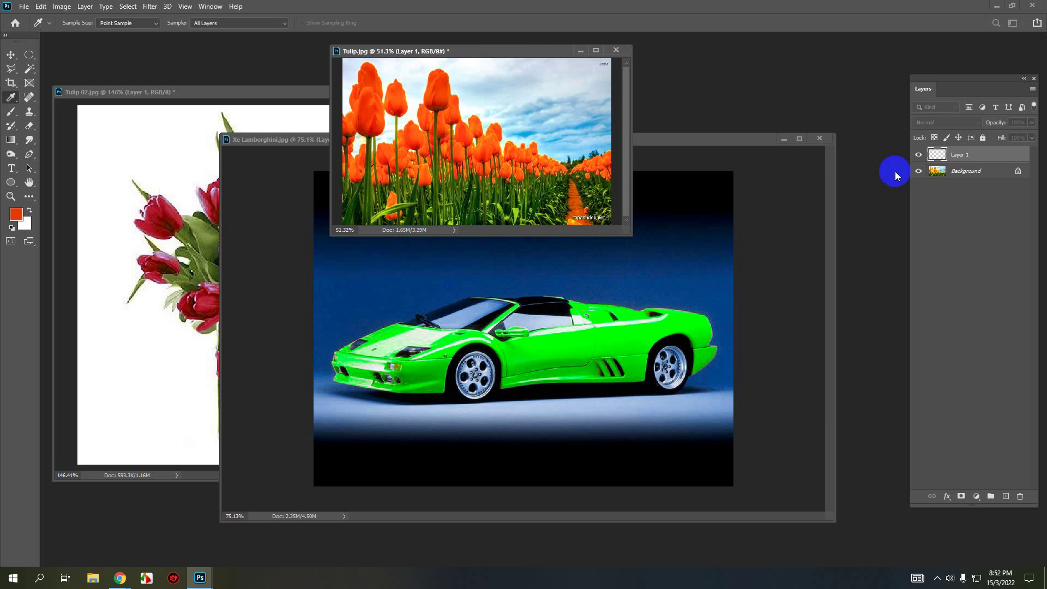
- Toggle the visibility of Layer 1 to compare the orange tulips with the original yellow field
left_click(919, 158)
left_click(919, 158)
left_click(919, 158)
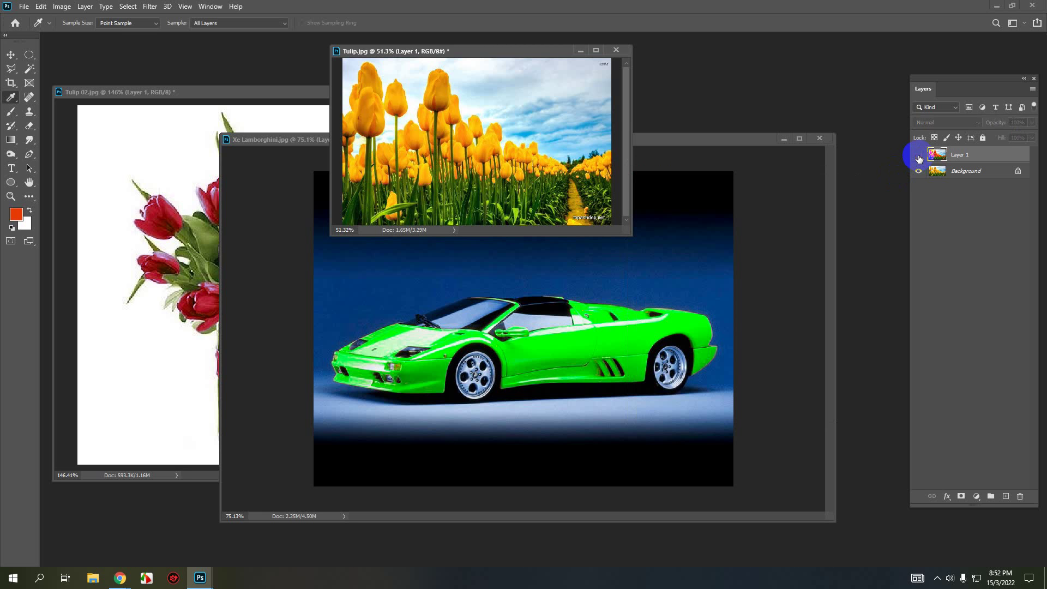
left_click(919, 159)
left_click(919, 159)
left_click(918, 158)
left_click(919, 159)
left_click(919, 158)
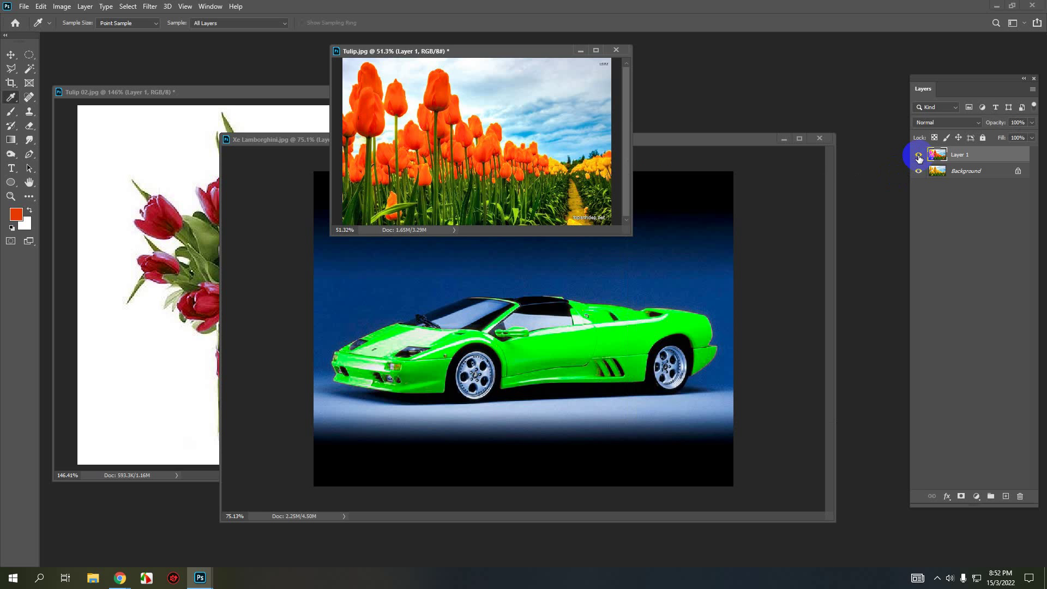
- Choose the Move tool, shift the Xe Lamborghini.jpg window aside, and bring Tulip 02.jpg to the front
left_click(723, 164)
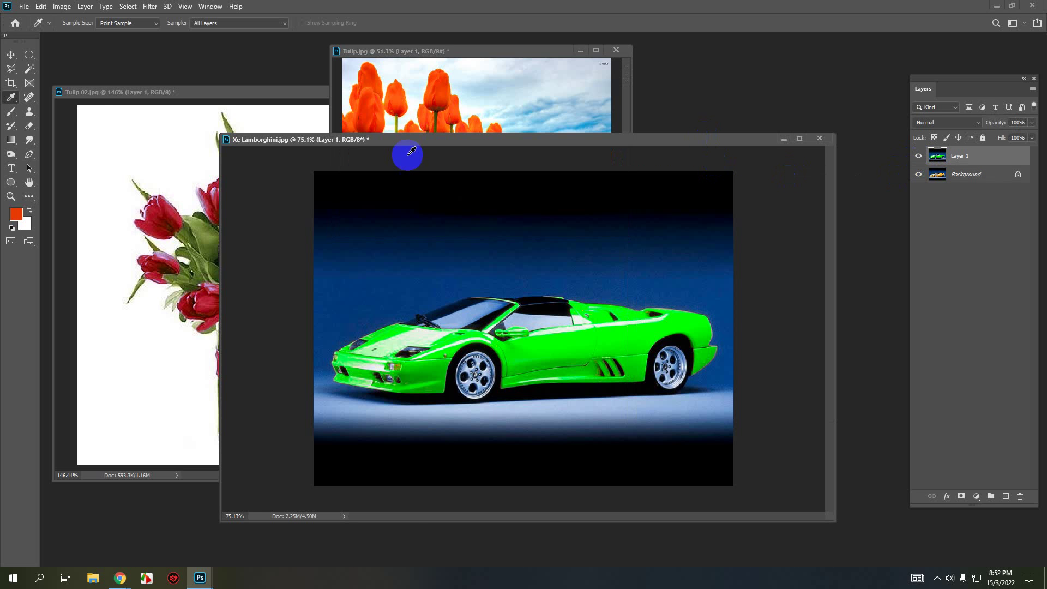
left_click(11, 54)
left_click_drag(307, 138, 409, 140)
left_click(240, 93)
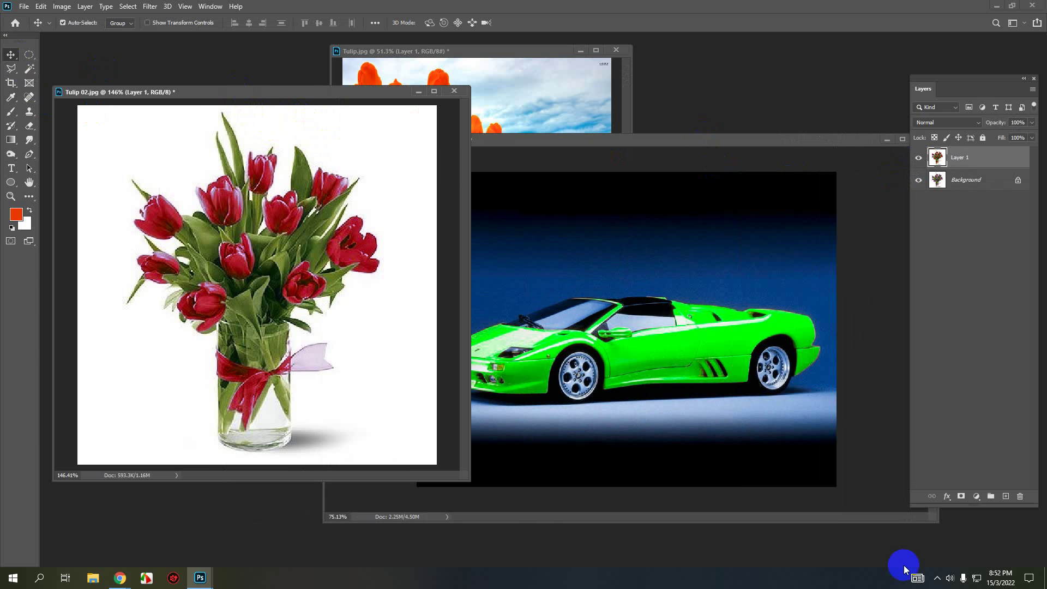